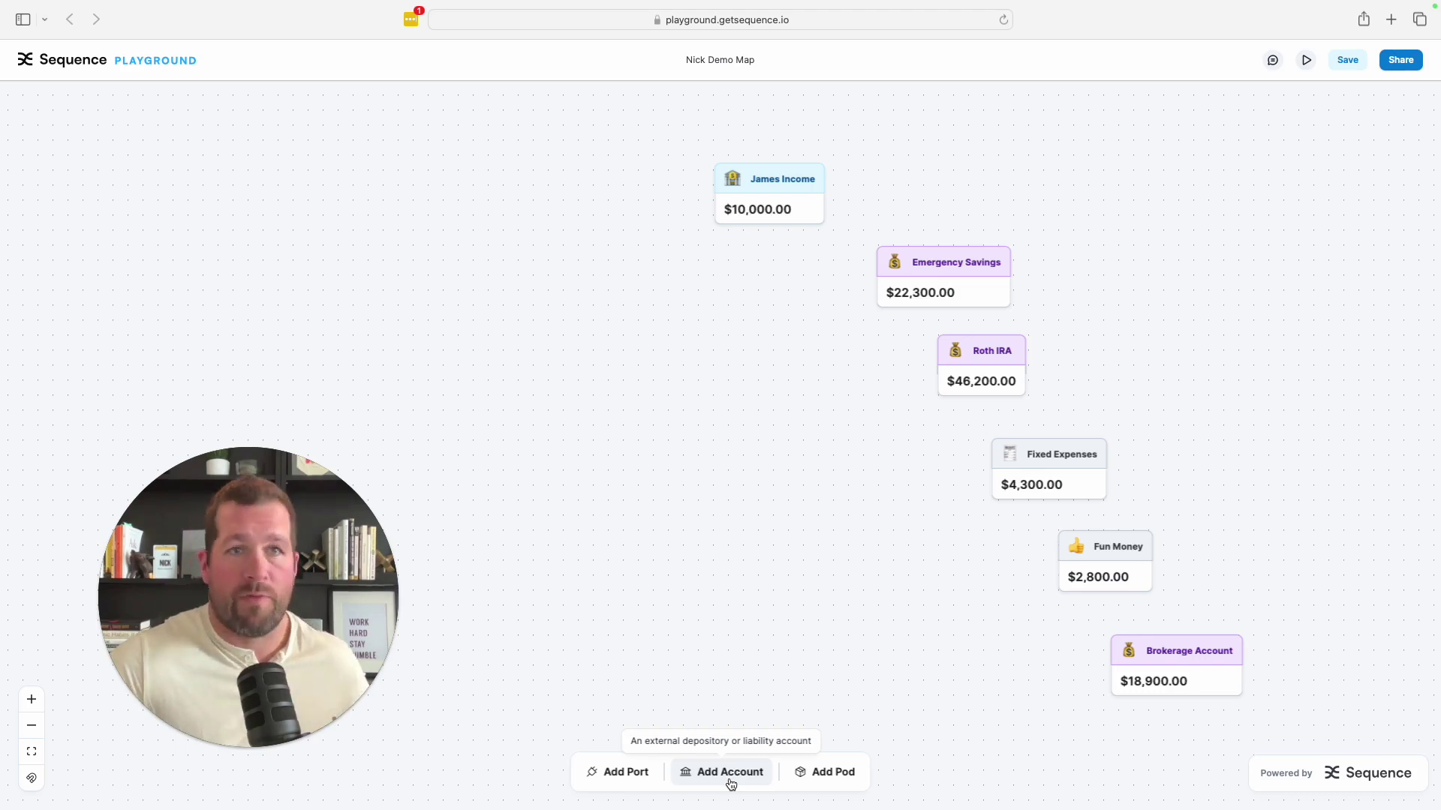
- Lay out James Income with $10,000 and the five unconnected destination accounts on the map
{"action": "mouse_move", "coordinate": [770, 228]}
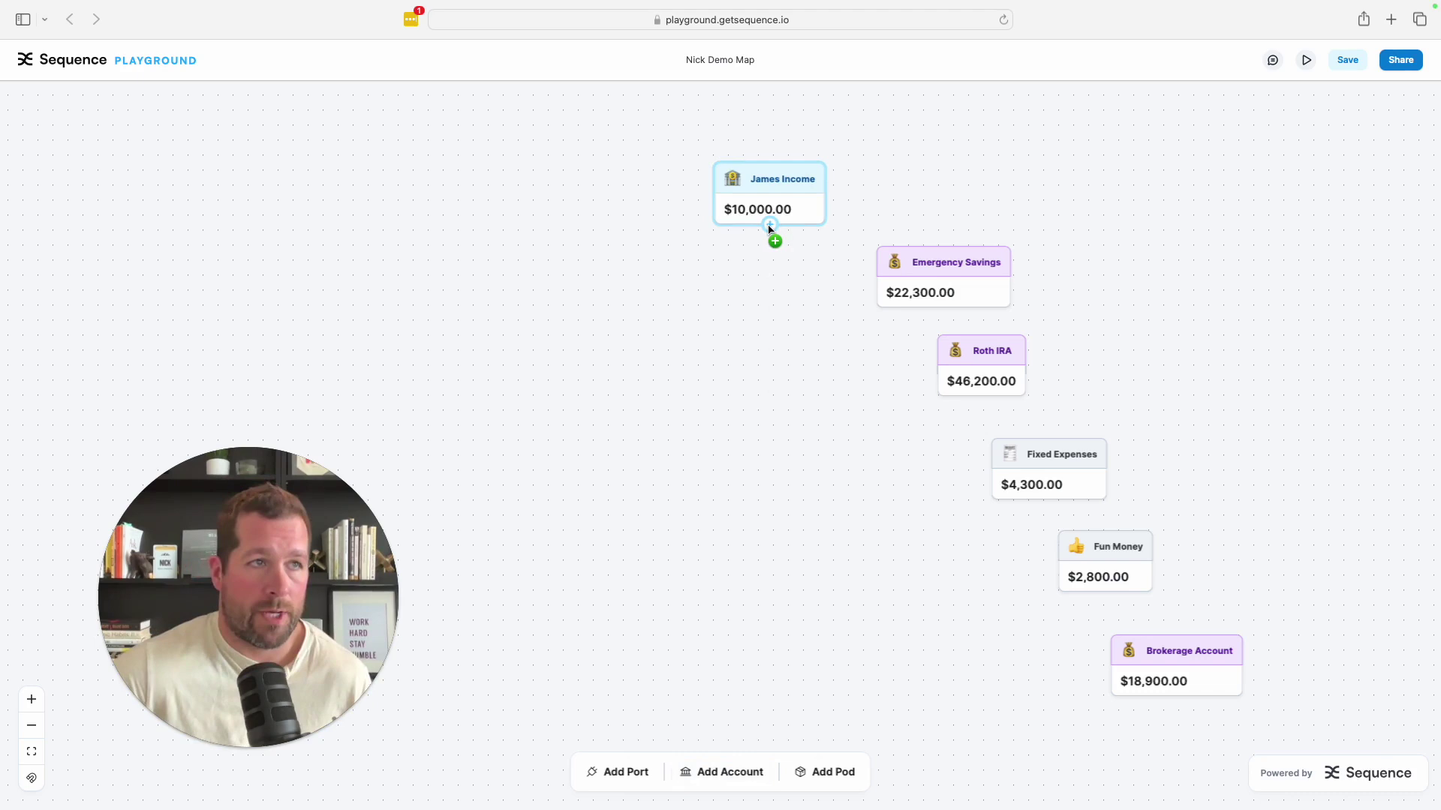
- Connect James Income to Emergency Savings to start a new rule between them
{"action": "left_click_drag", "start_coordinate": [772, 235], "coordinate": [870, 275]}
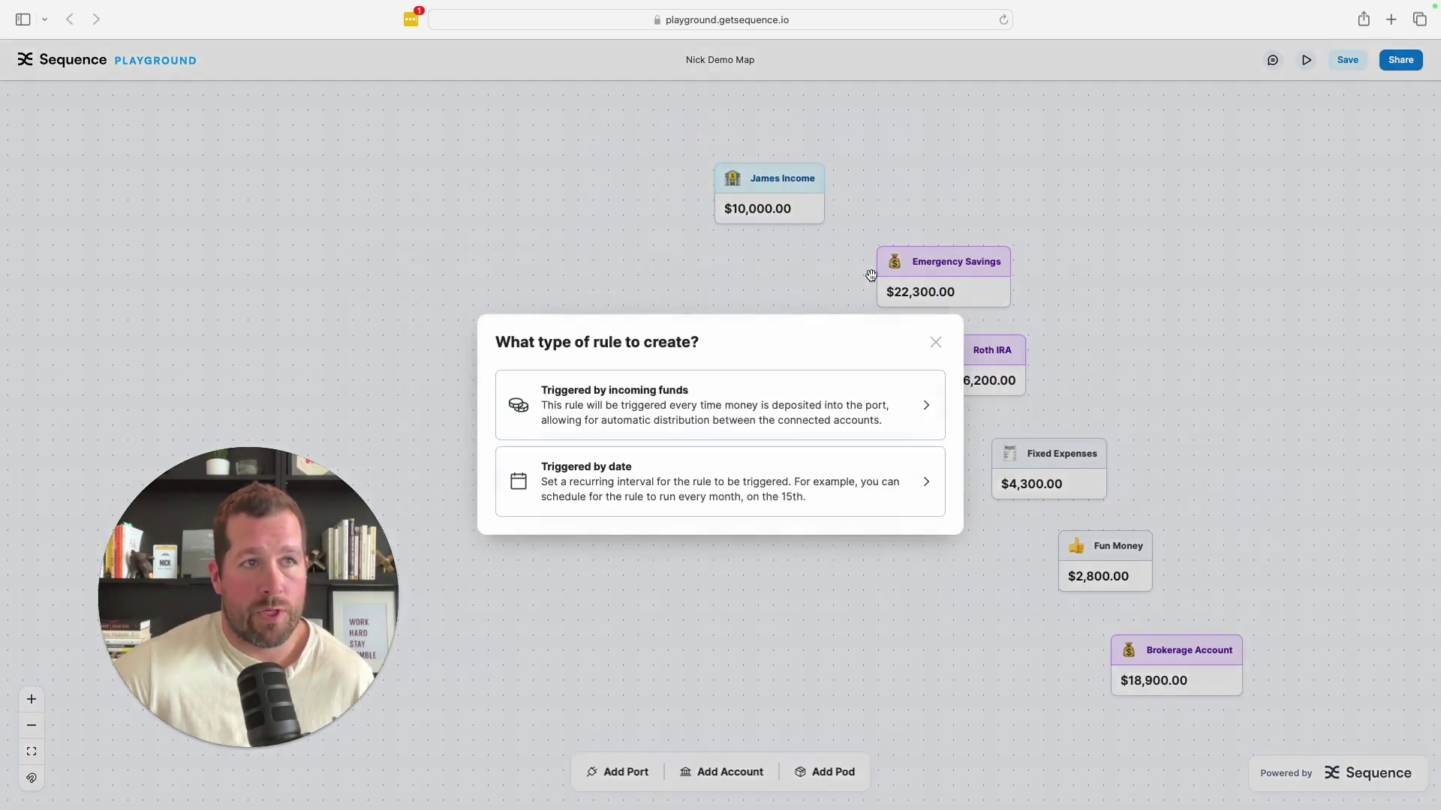
- Create an incoming-funds rule sending a fixed $1,000 from James Income to Emergency Savings
{"action": "left_click", "coordinate": [722, 420]}
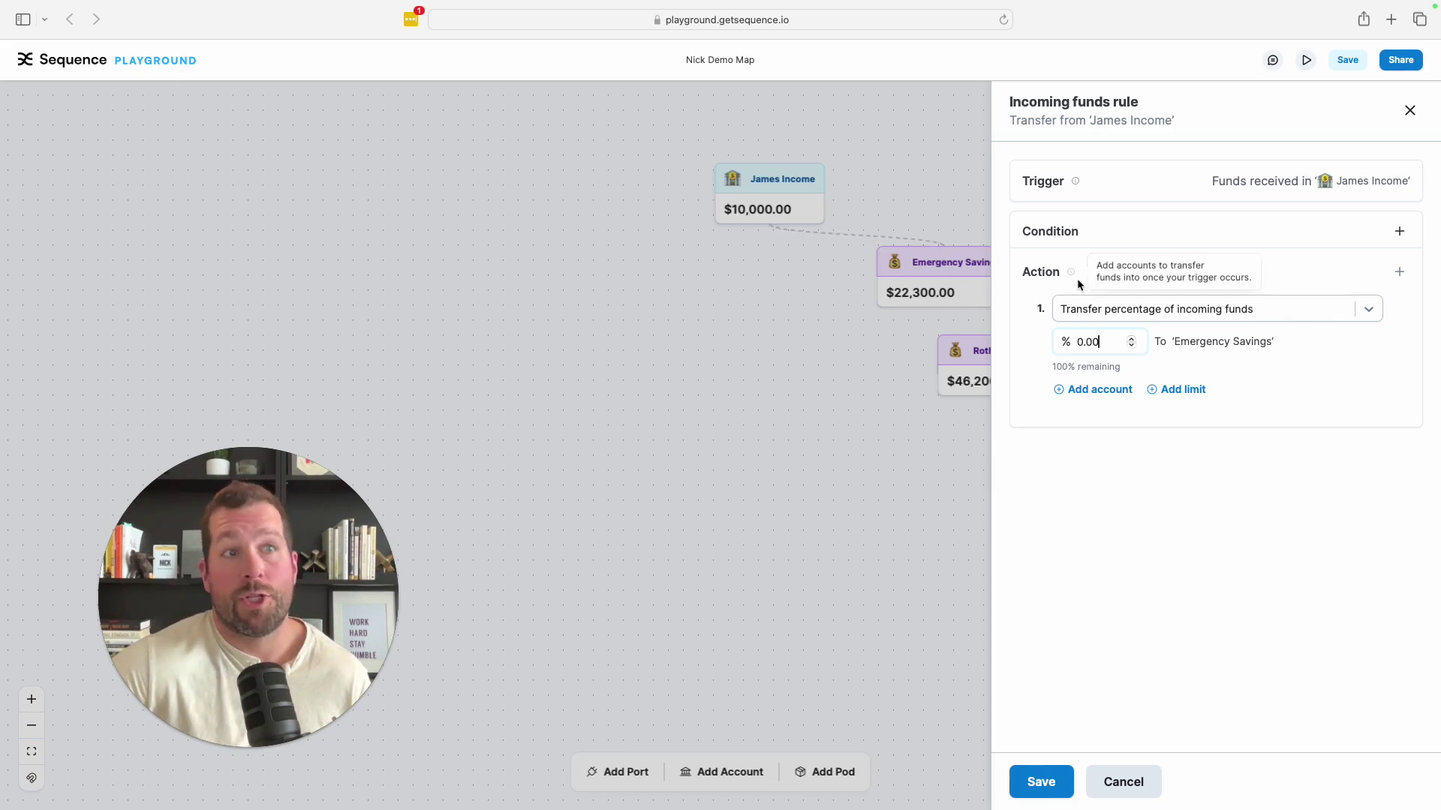
{"action": "left_click", "coordinate": [1127, 316]}
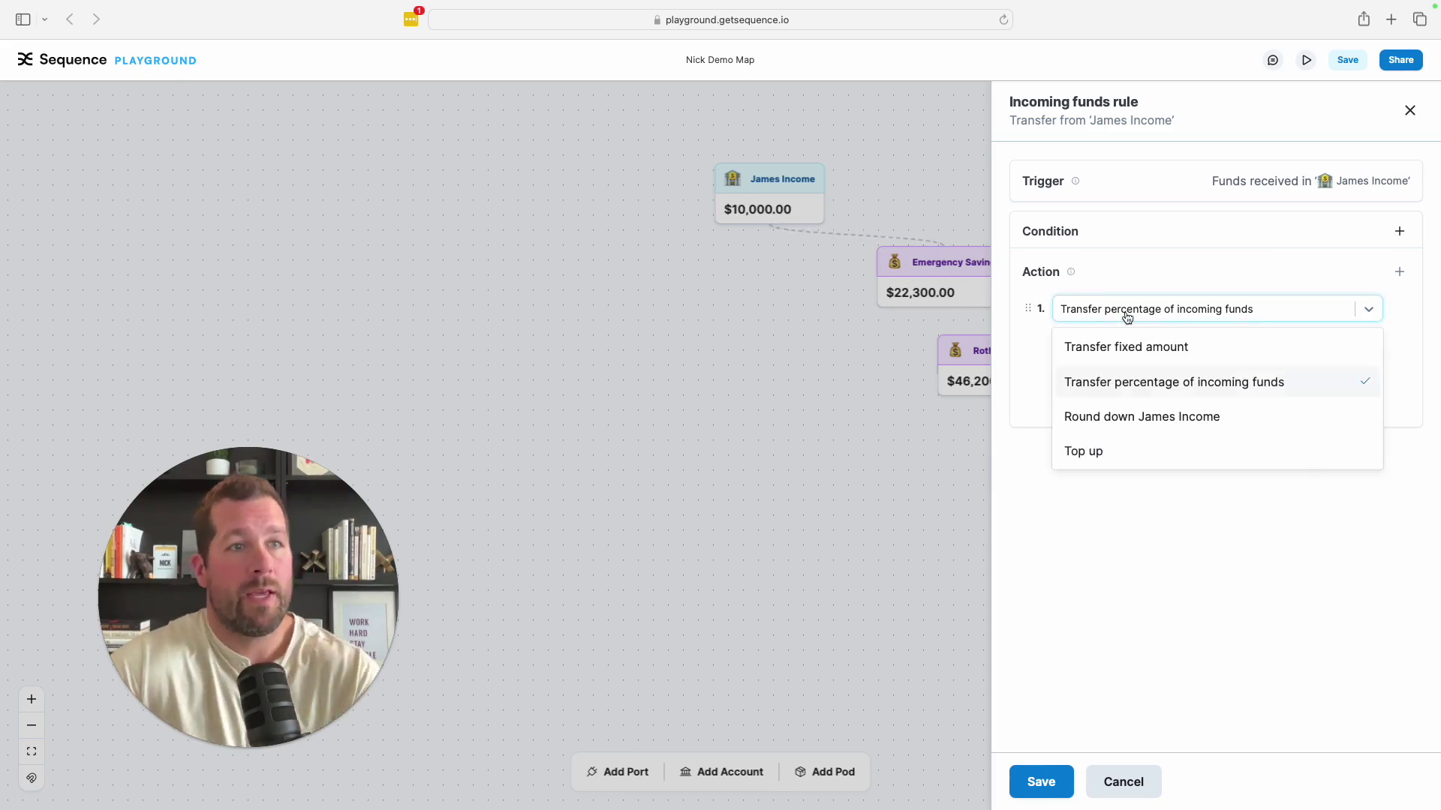
{"action": "left_click", "coordinate": [1129, 347]}
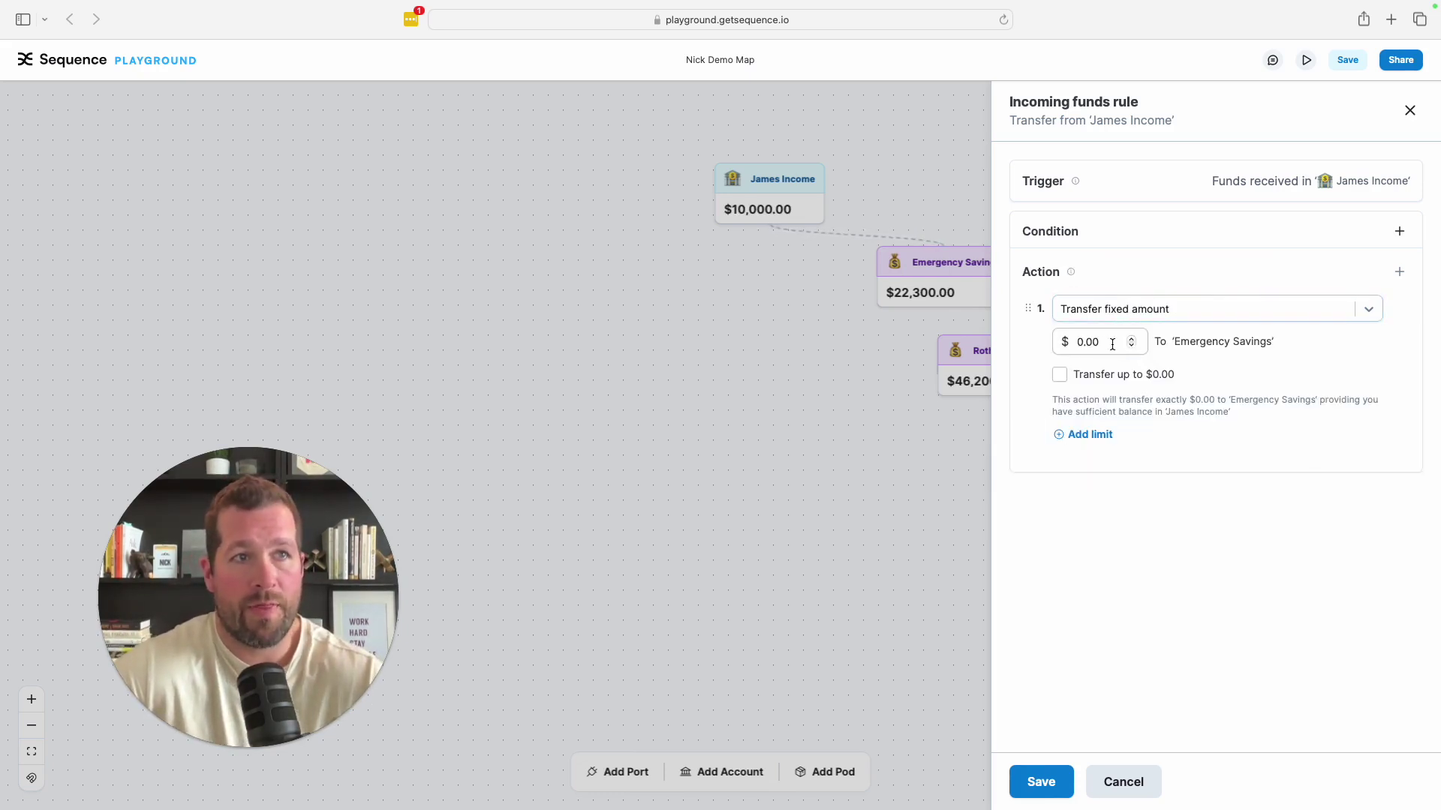
{"action": "left_click", "coordinate": [1078, 345]}
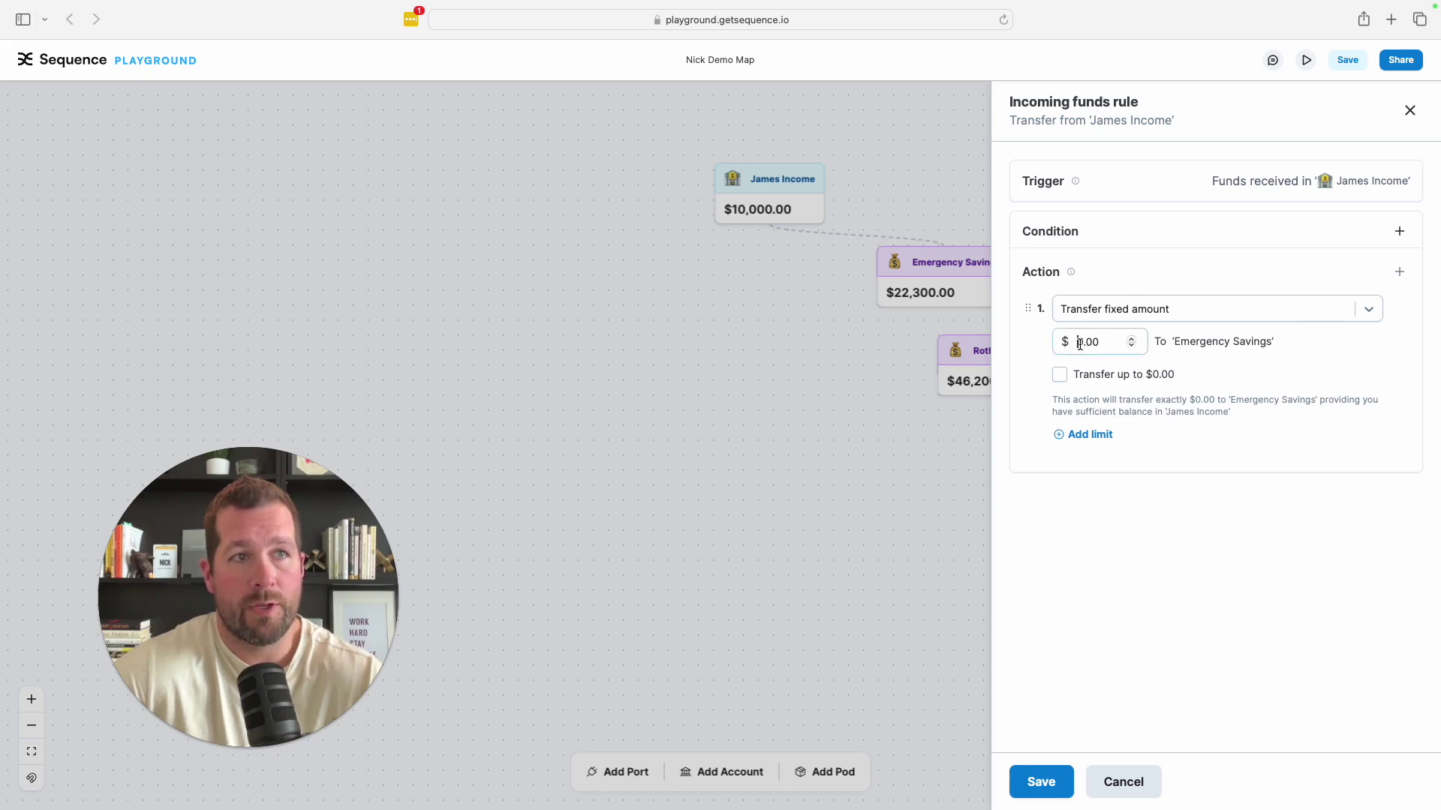
{"action": "type", "text": "1000"}
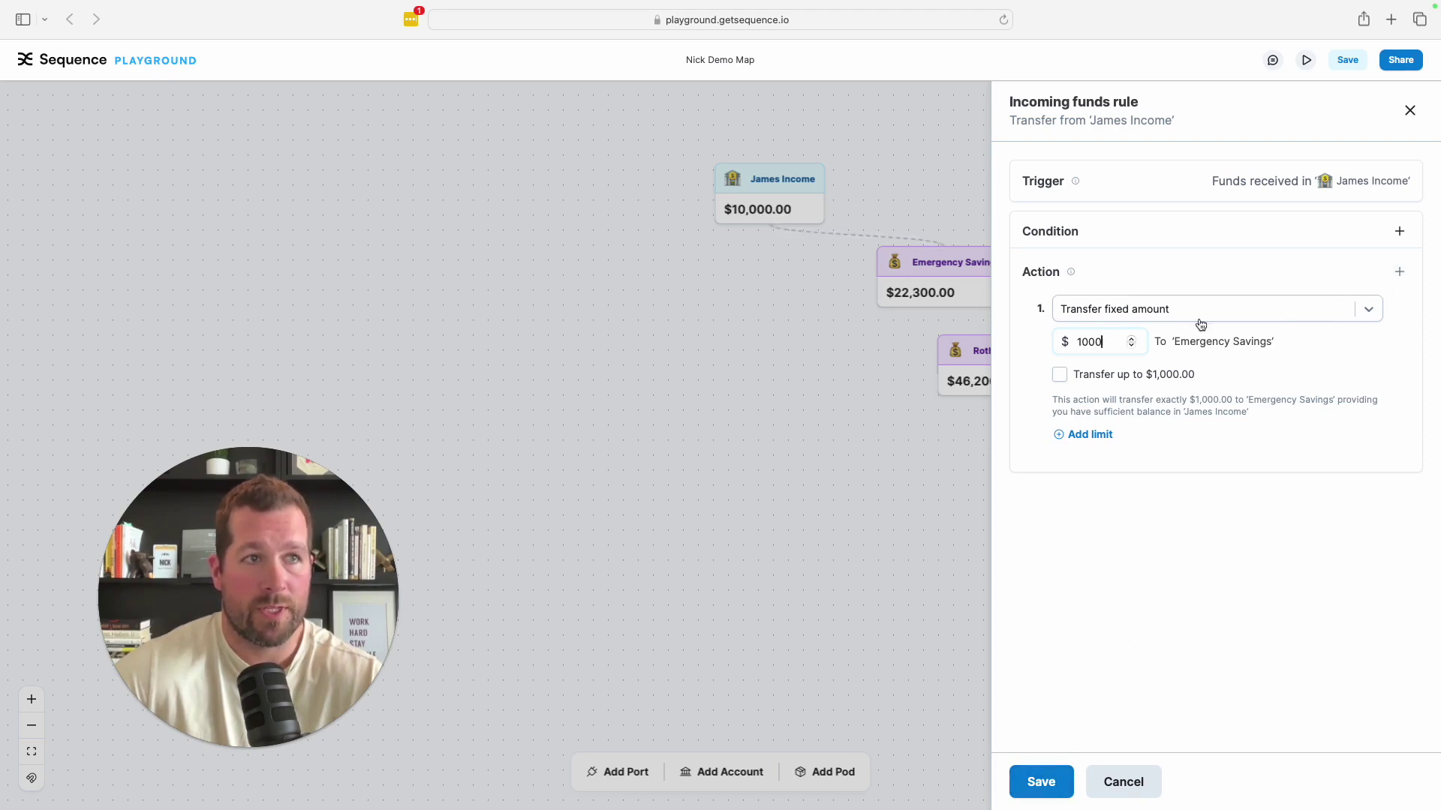
- Add a second action transferring a fixed $583 to Roth IRA
{"action": "left_click", "coordinate": [1400, 272]}
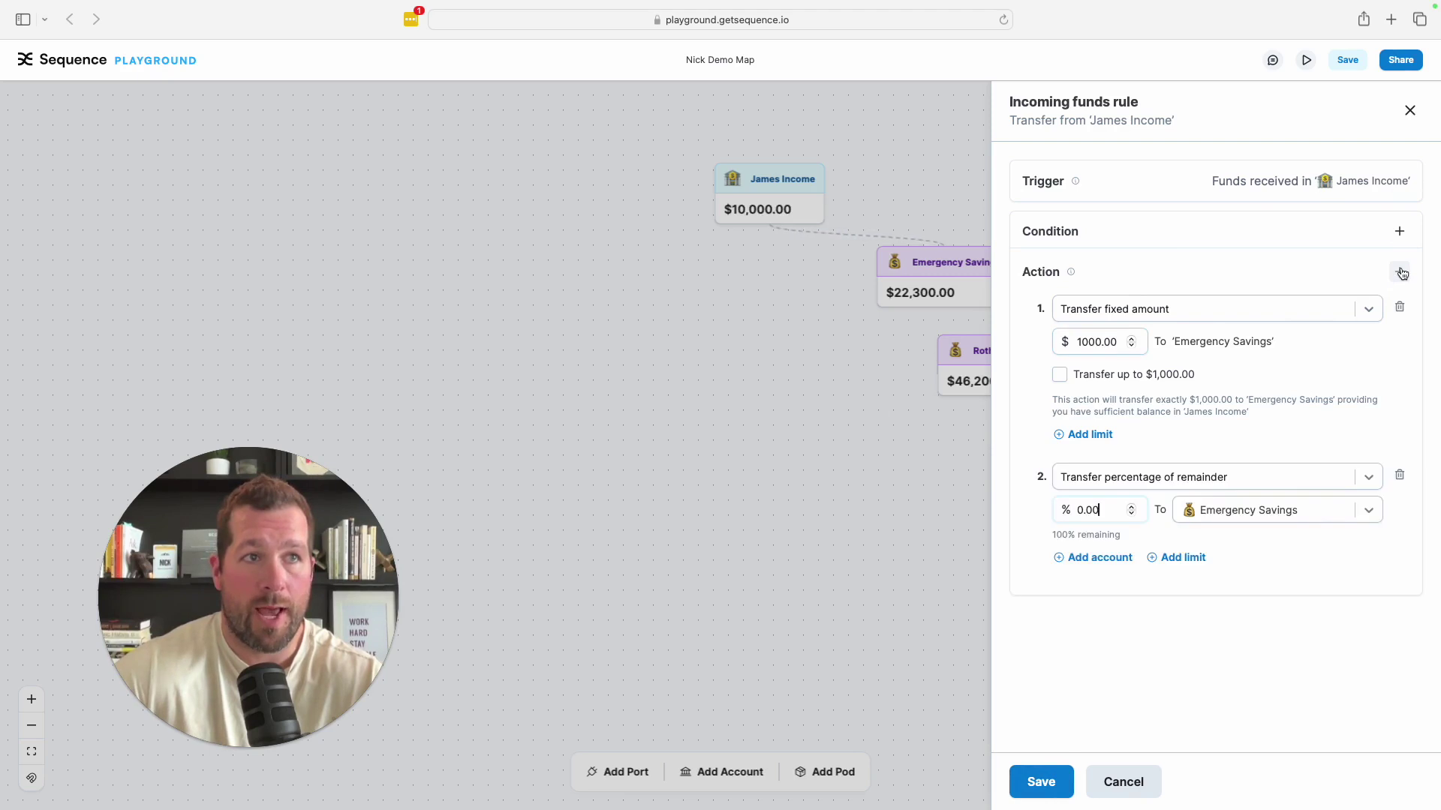
{"action": "left_click", "coordinate": [1163, 481]}
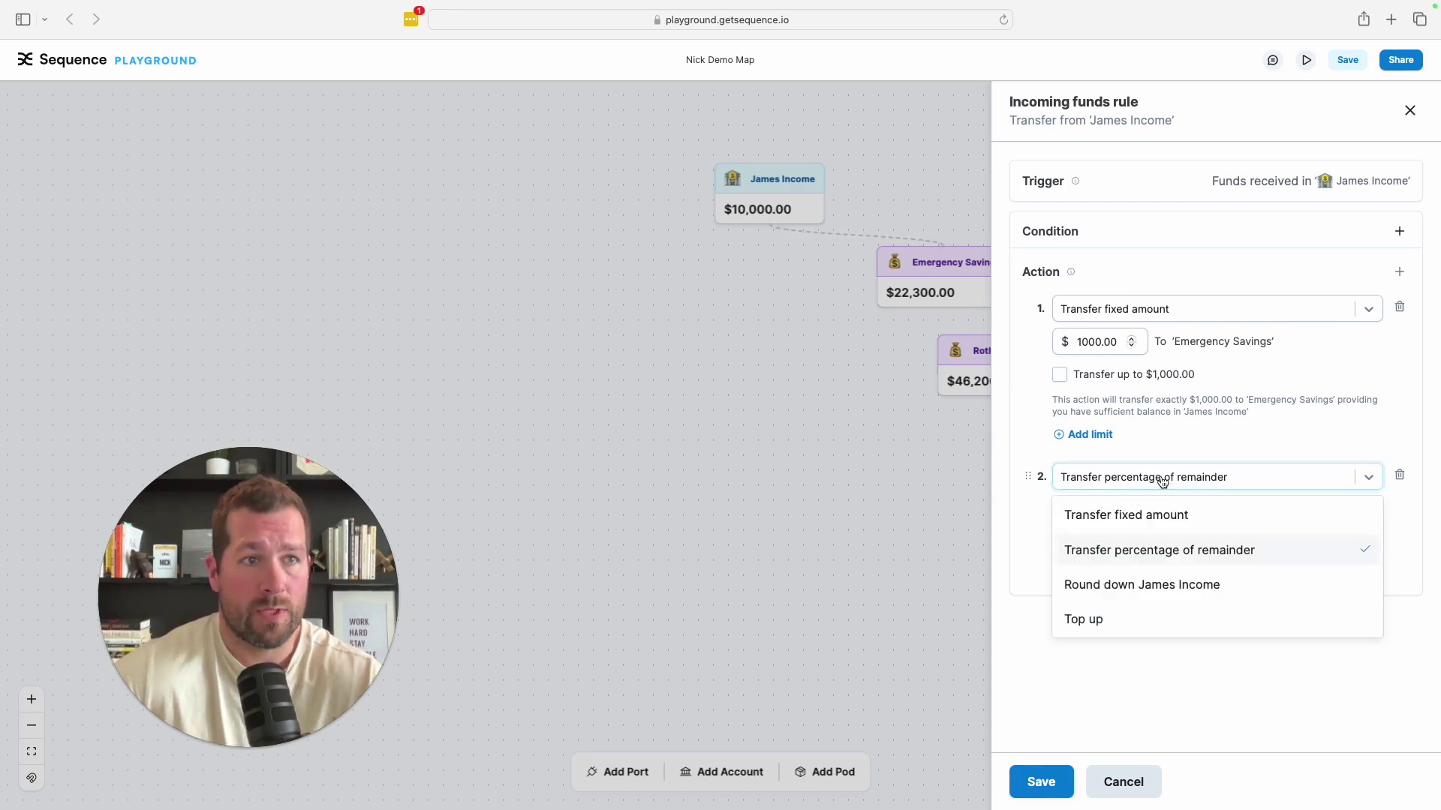
{"action": "left_click", "coordinate": [1147, 519]}
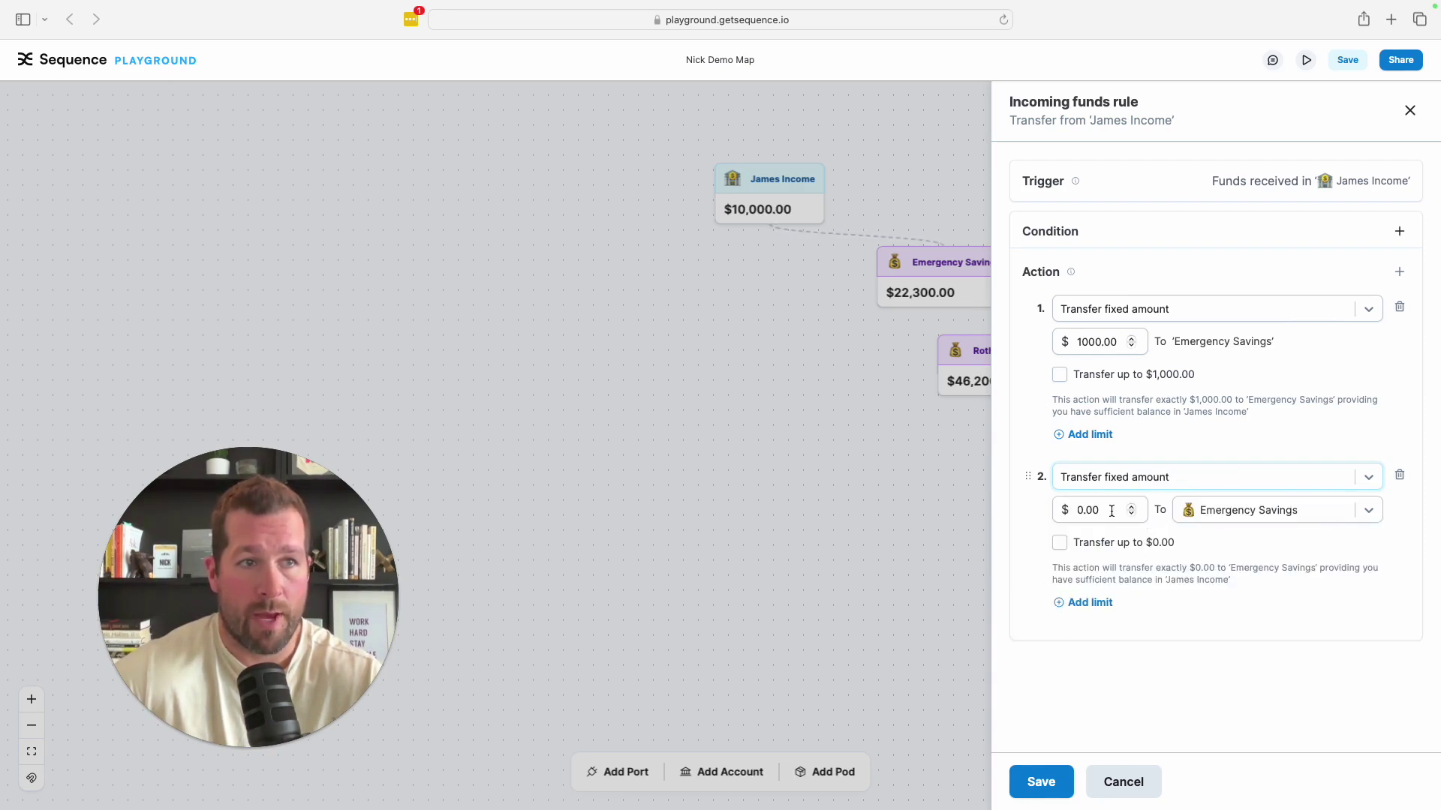
{"action": "left_click", "coordinate": [1111, 511]}
{"action": "key", "text": "BackSpace"}
{"action": "key", "text": "BackSpace"}
{"action": "key", "text": "BackSpace"}
{"action": "key", "text": "BackSpace"}
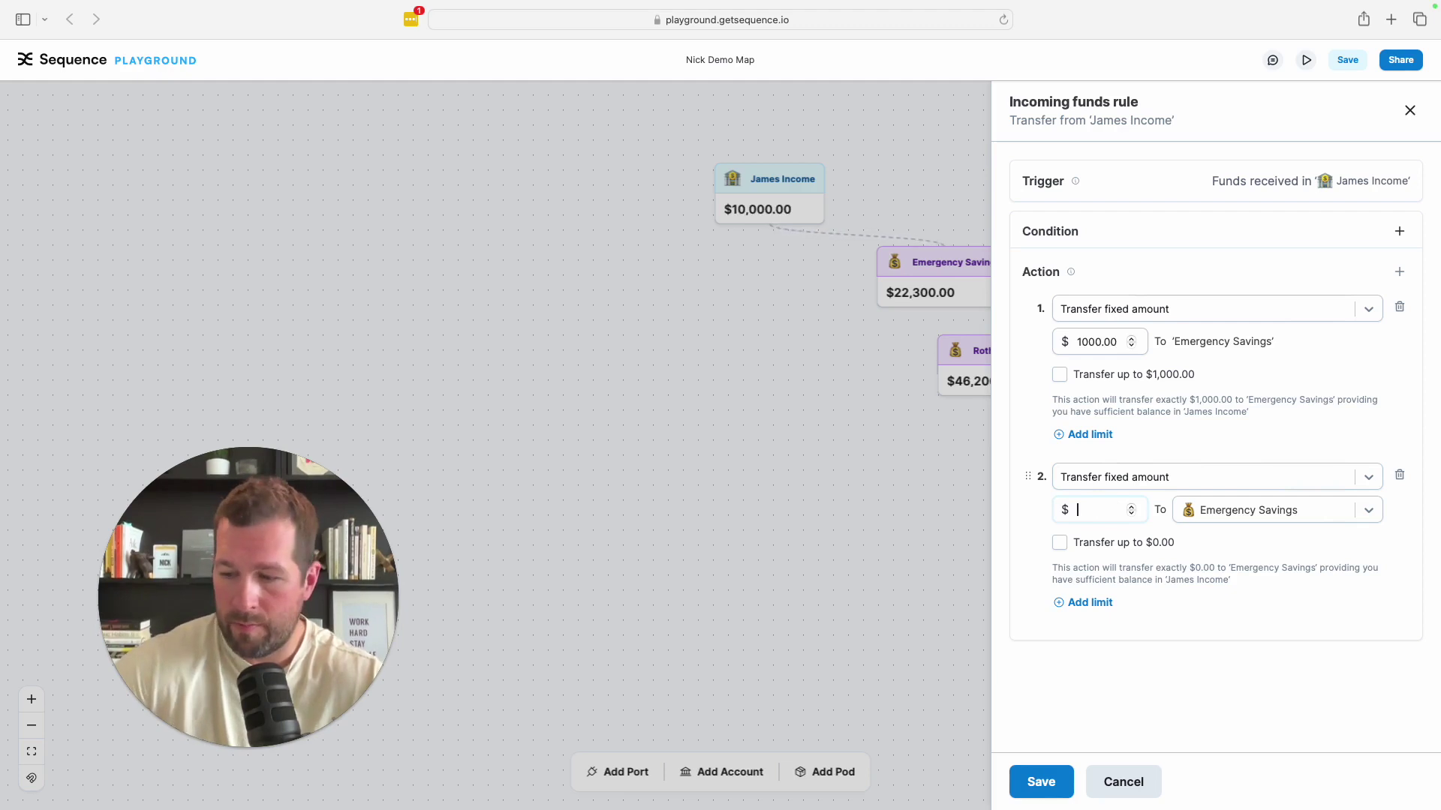
{"action": "type", "text": "583"}
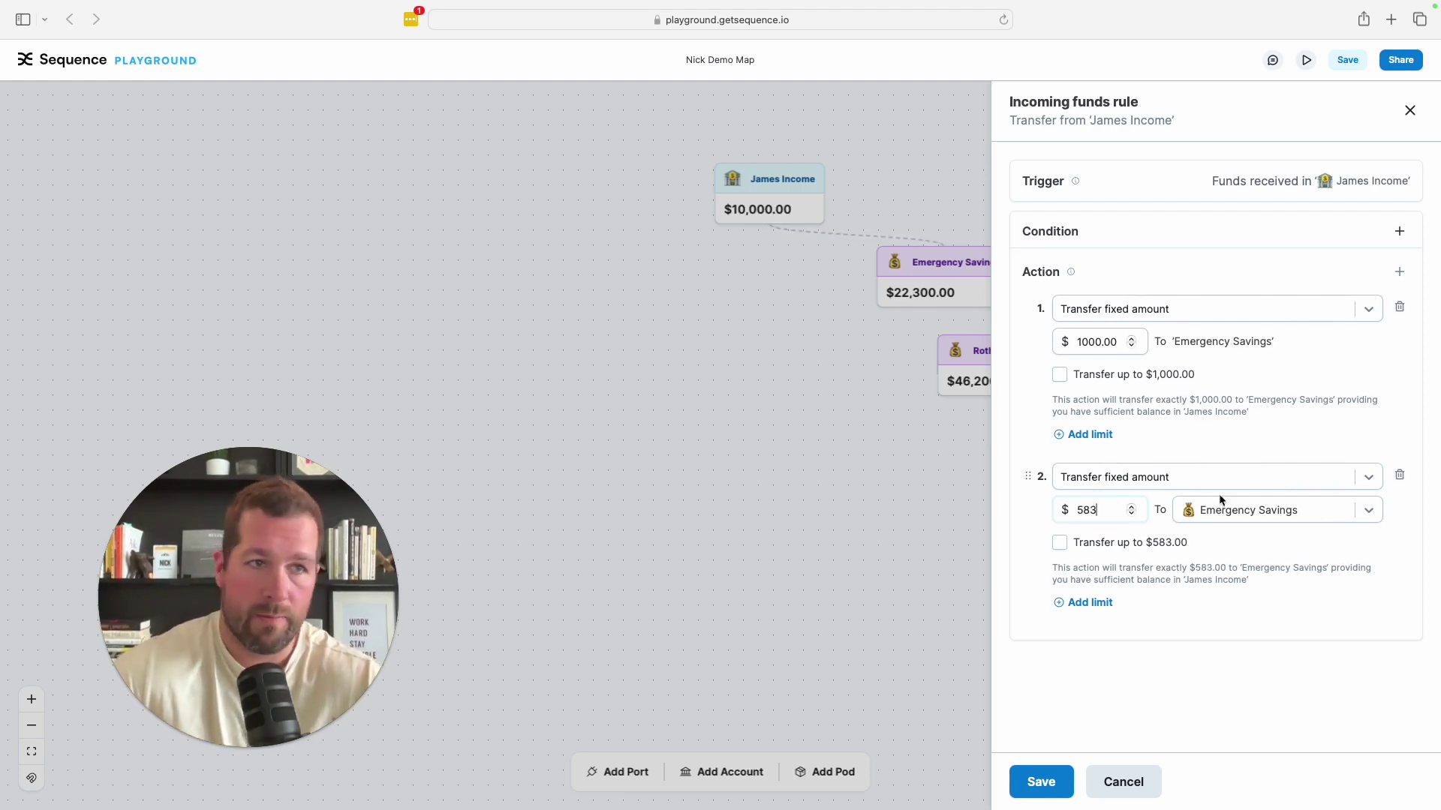
{"action": "left_click", "coordinate": [1276, 513]}
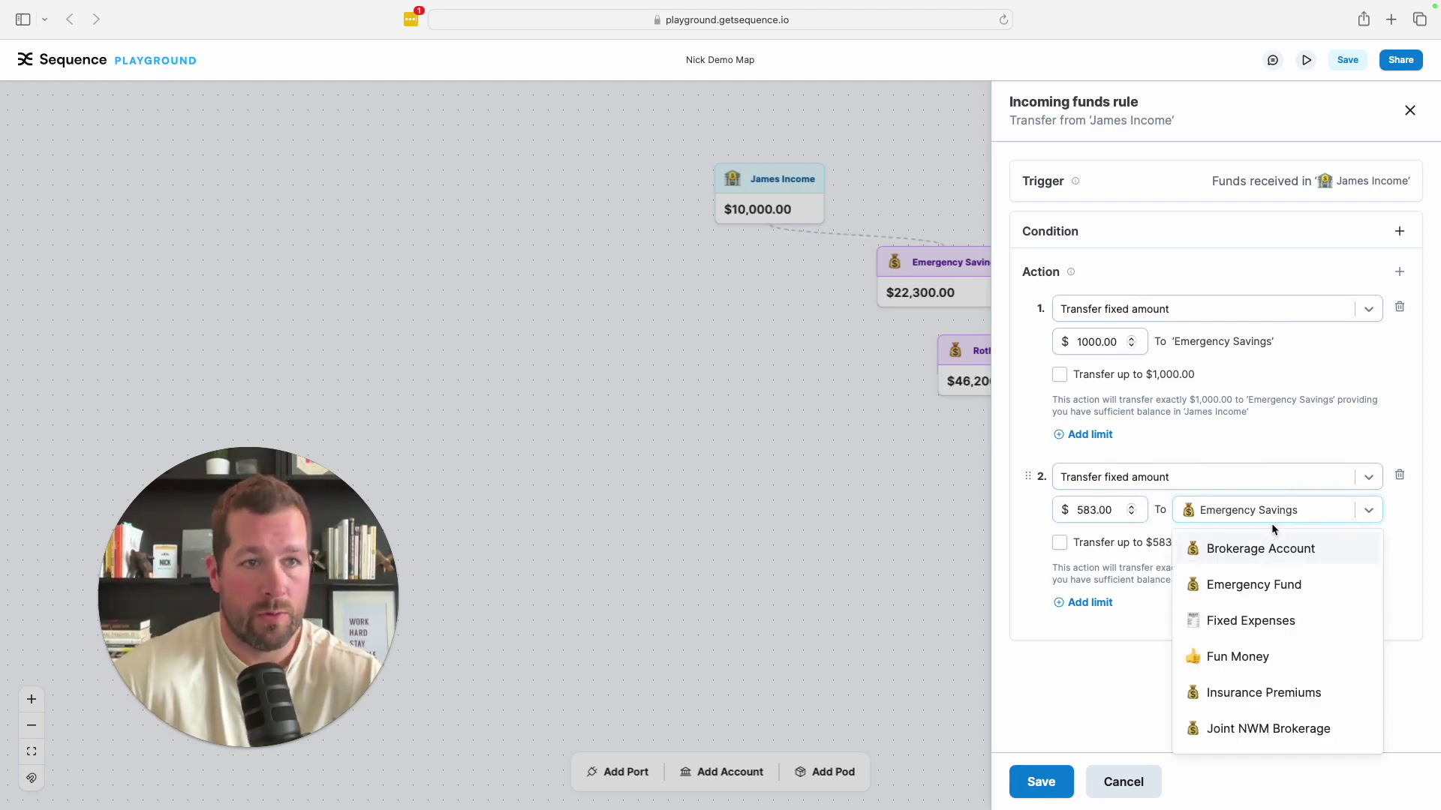
{"action": "scroll", "coordinate": [1276, 657], "scroll_direction": "down", "scroll_amount": 2}
{"action": "scroll", "coordinate": [1276, 658], "scroll_direction": "down", "scroll_amount": 6}
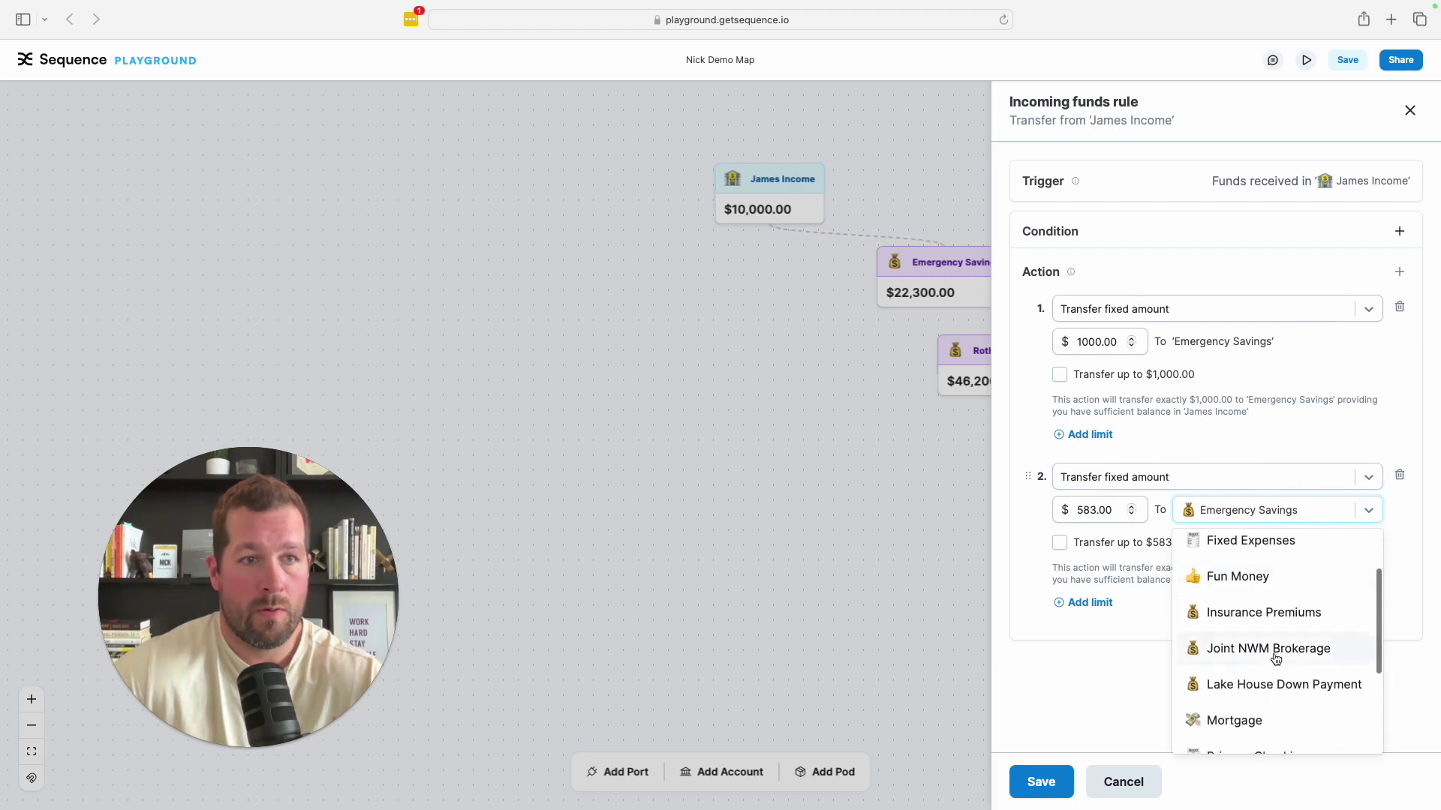
{"action": "left_click", "coordinate": [1254, 670]}
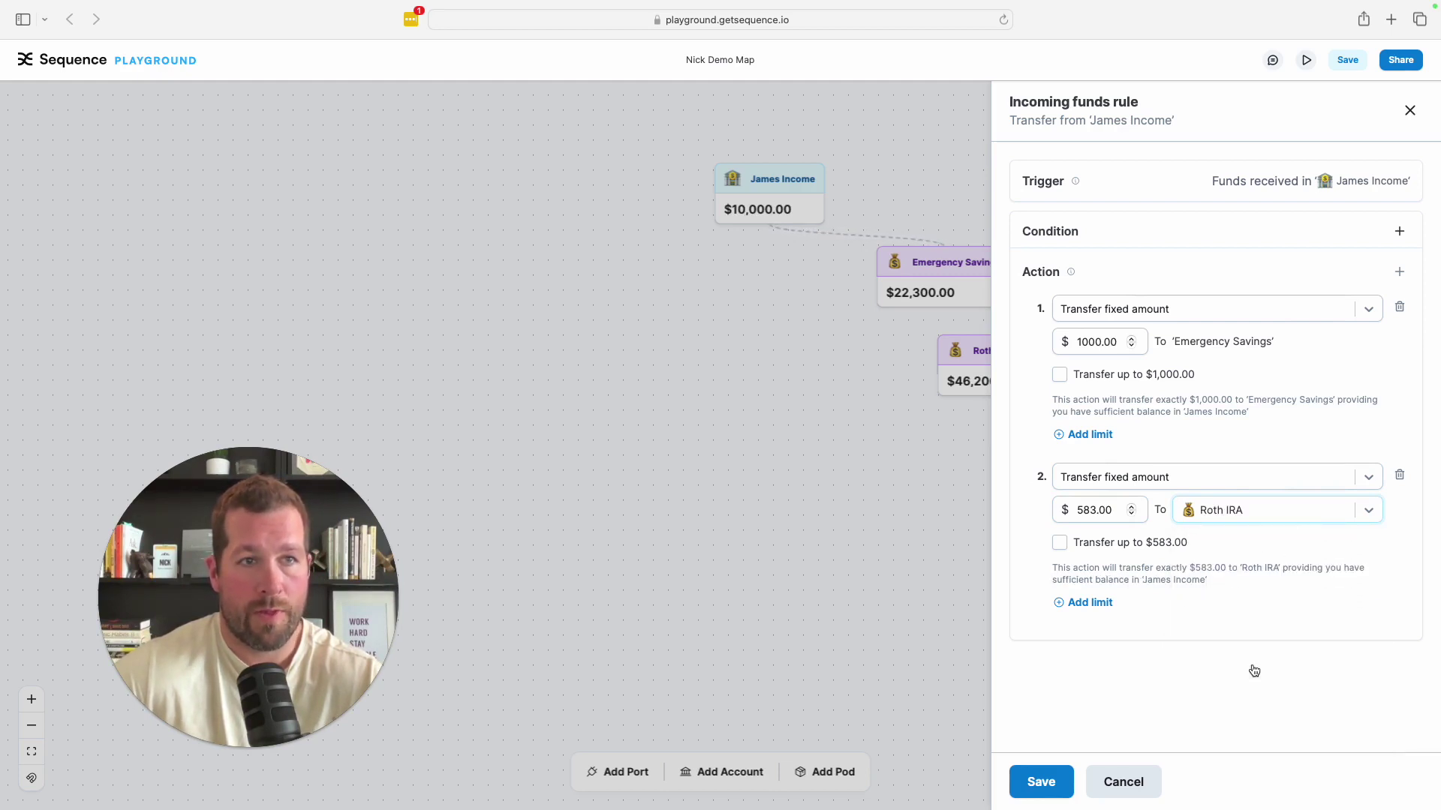
- Save the rule and inspect the James Income links to Emergency Savings and Roth IRA
{"action": "left_click", "coordinate": [1037, 782]}
{"action": "left_click_drag", "start_coordinate": [893, 598], "coordinate": [826, 589]}
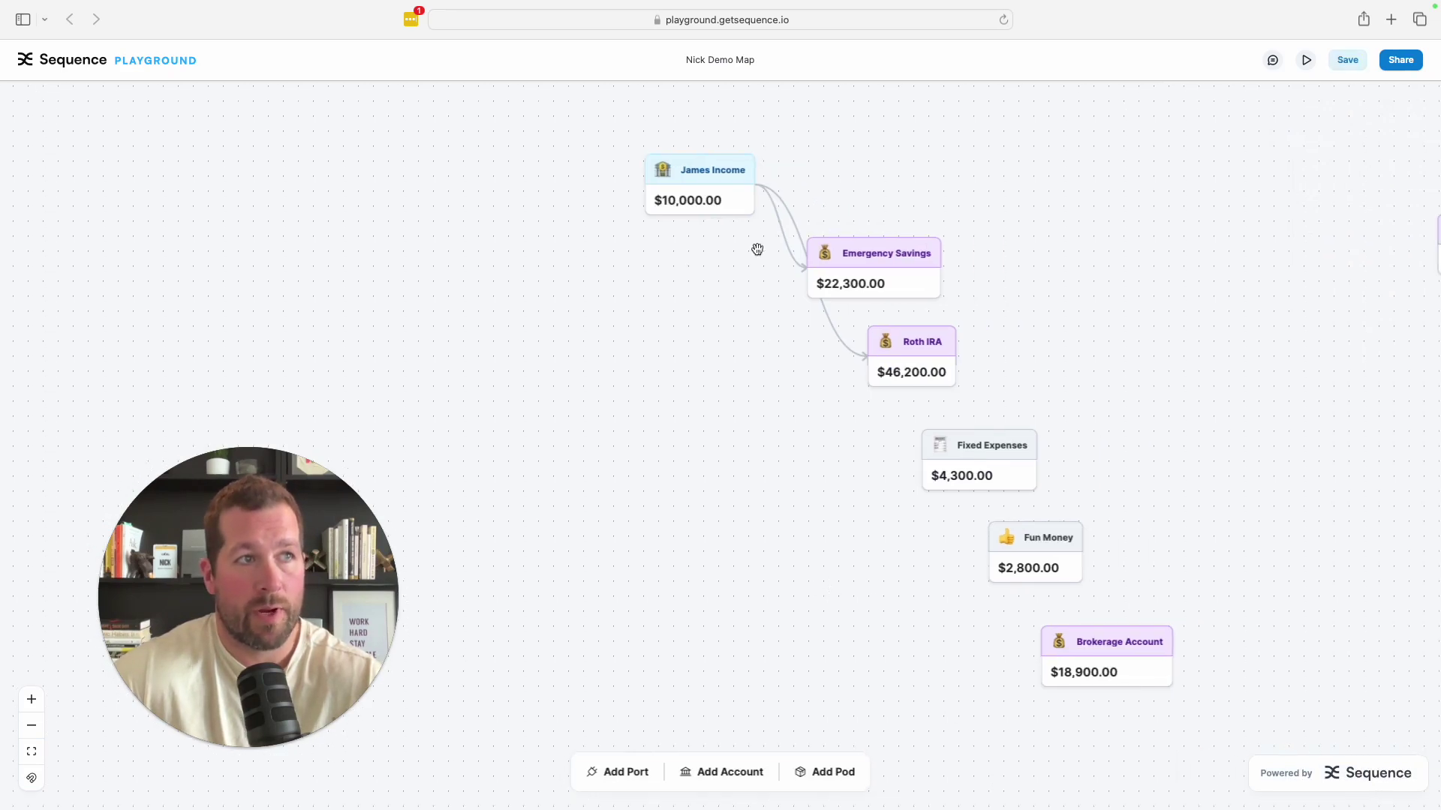
{"action": "left_click", "coordinate": [726, 203]}
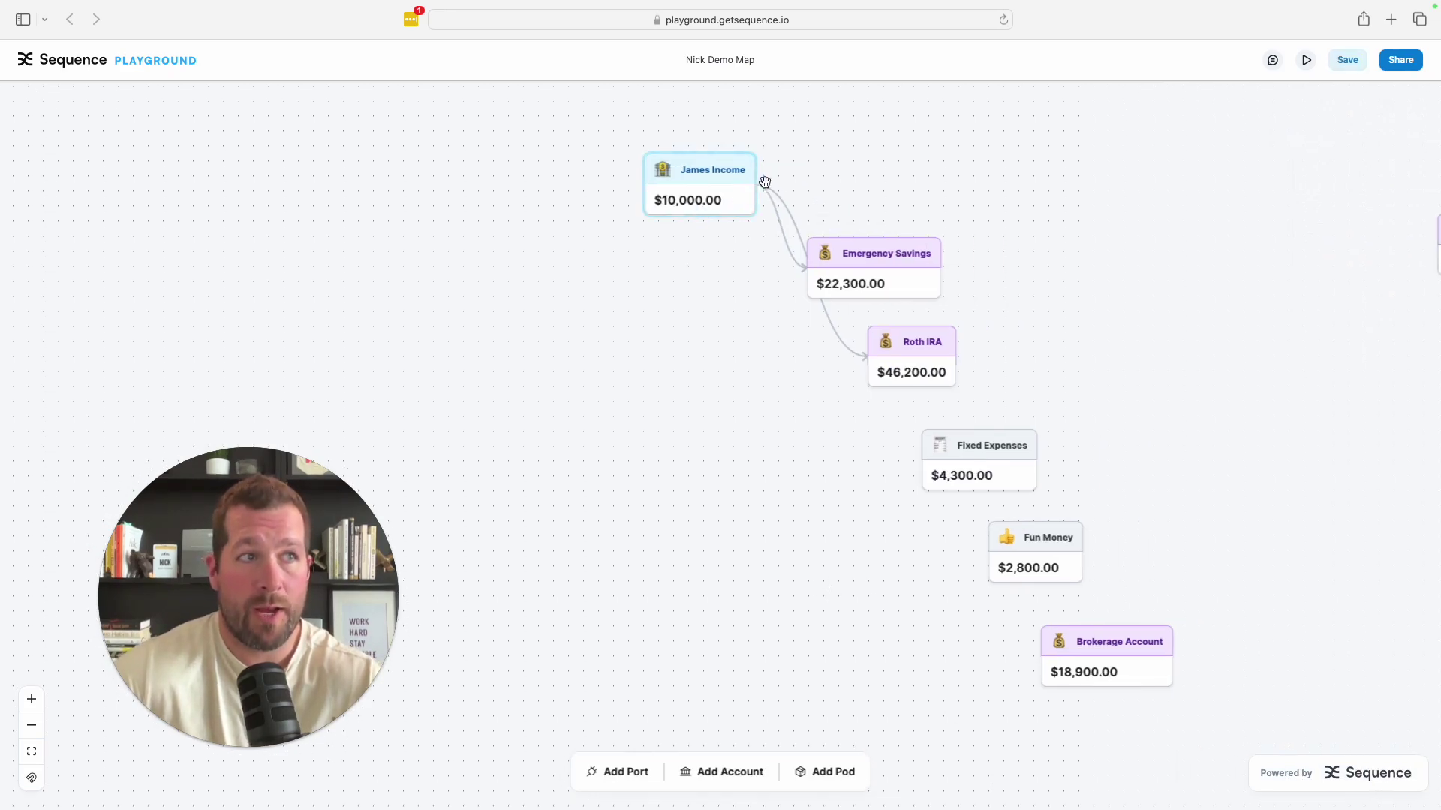
{"action": "left_click", "coordinate": [843, 271]}
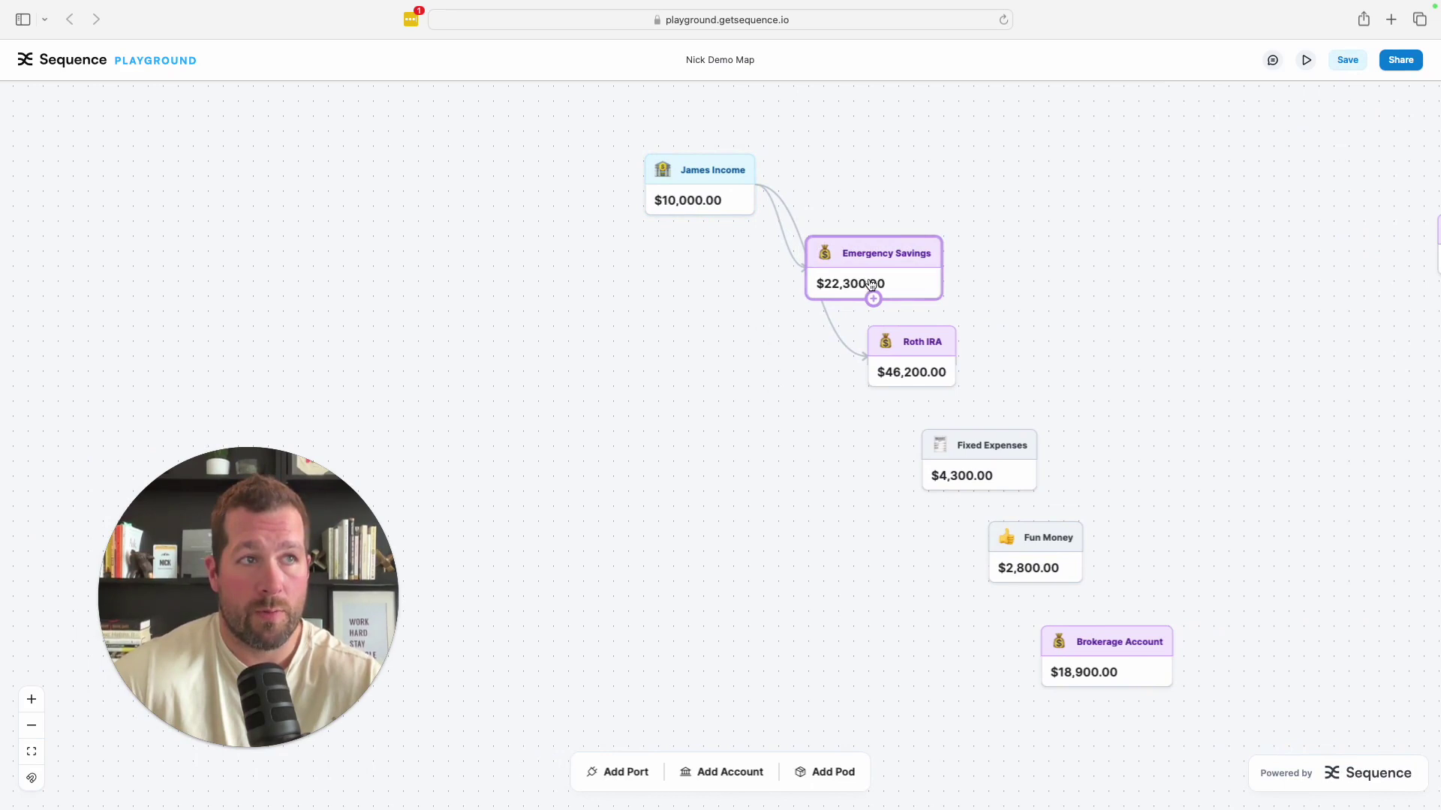
{"action": "left_click", "coordinate": [825, 307]}
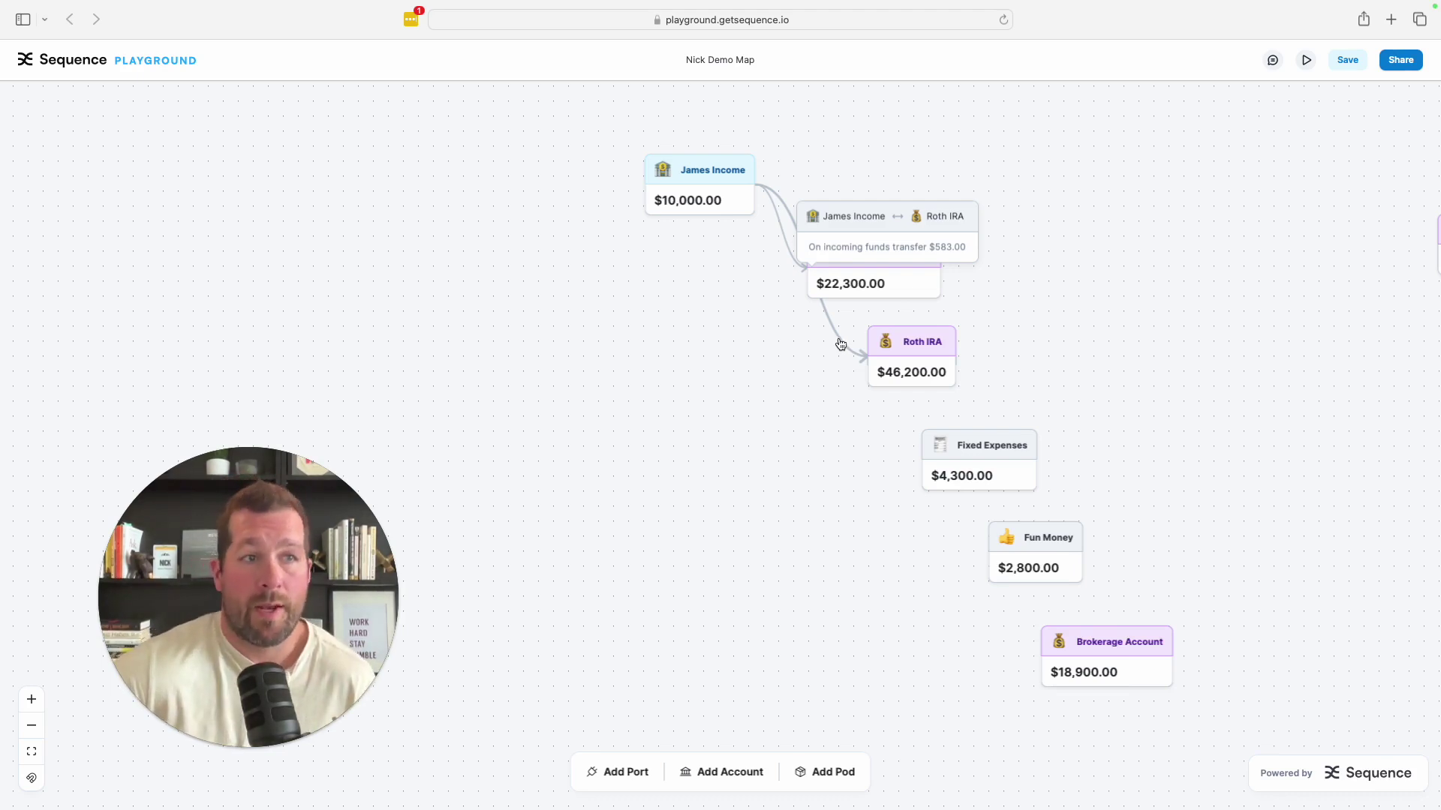
{"action": "left_click", "coordinate": [854, 480]}
{"action": "left_click_drag", "start_coordinate": [835, 492], "coordinate": [795, 479]}
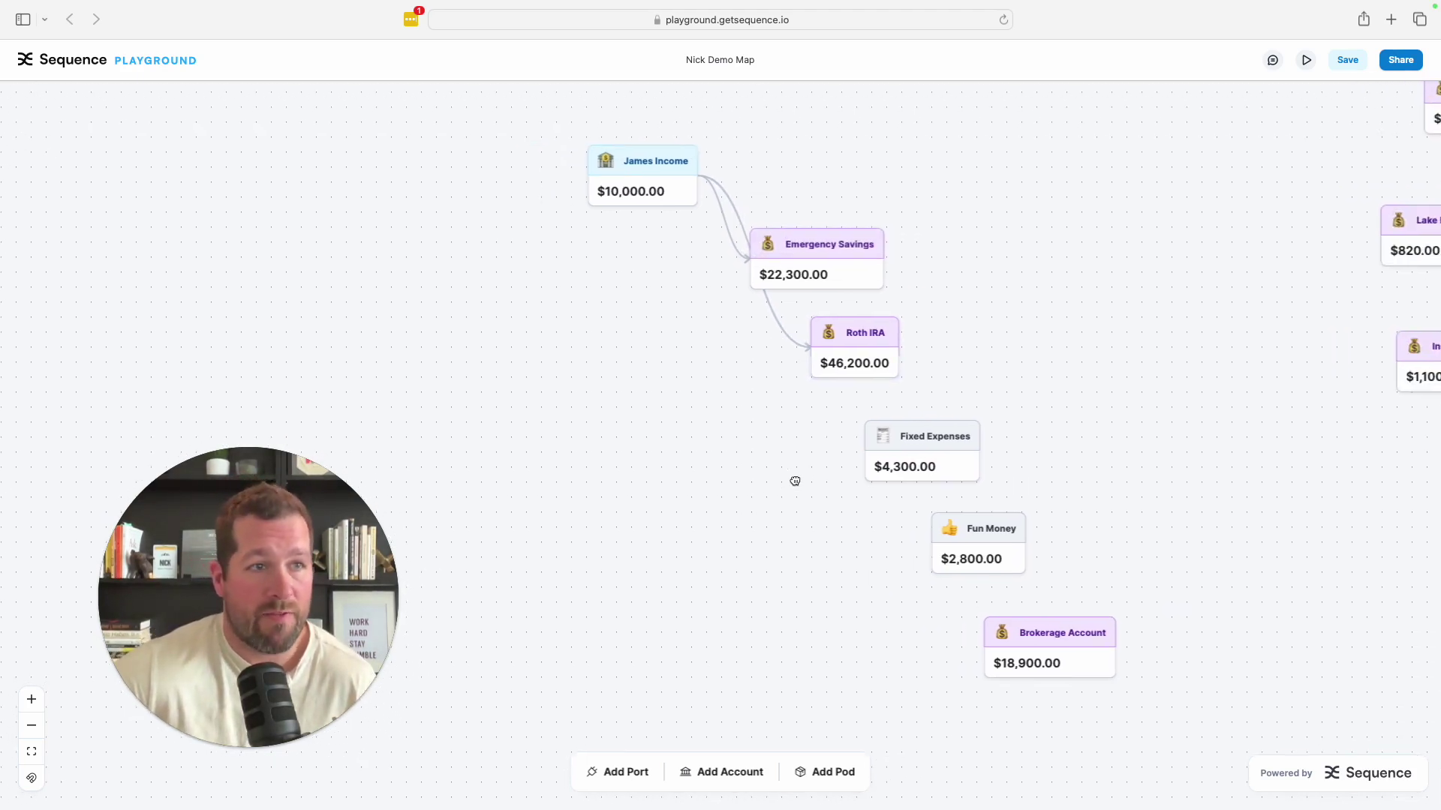
- Reopen James Income's incoming-funds rule and add a third action
{"action": "left_click", "coordinate": [809, 347]}
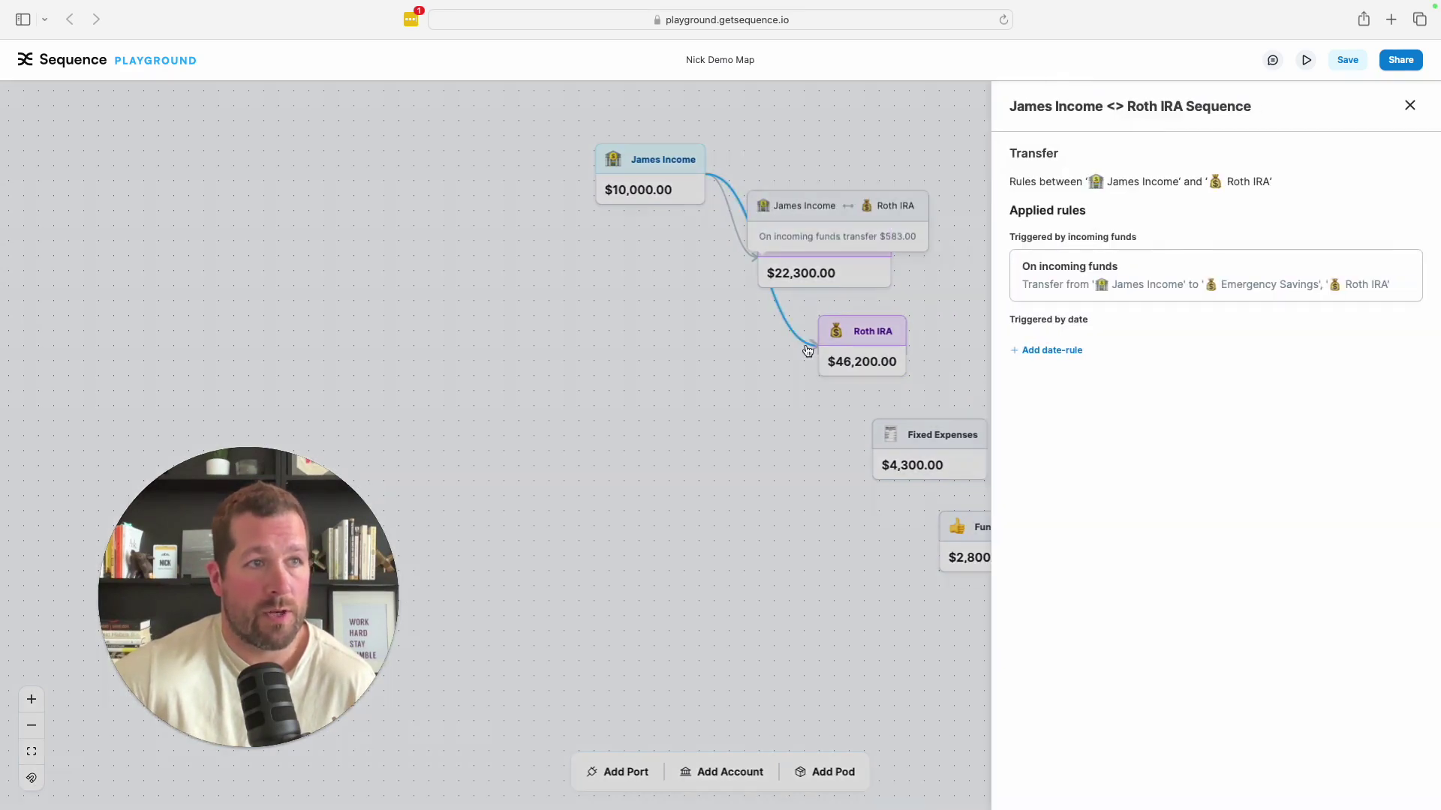
{"action": "left_click", "coordinate": [1083, 278]}
{"action": "left_click", "coordinate": [1399, 273]}
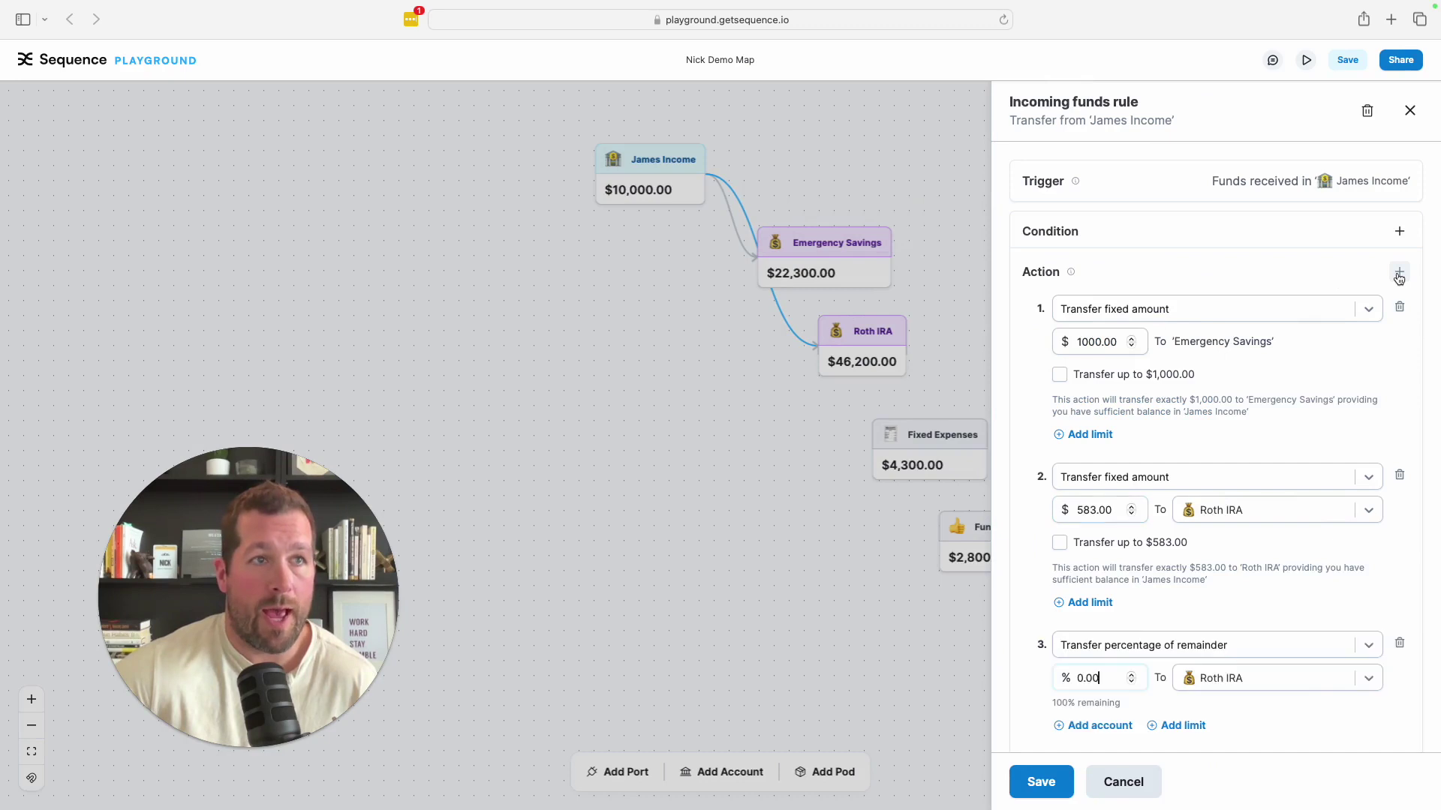
{"action": "scroll", "coordinate": [1275, 450], "scroll_direction": "down", "scroll_amount": 2}
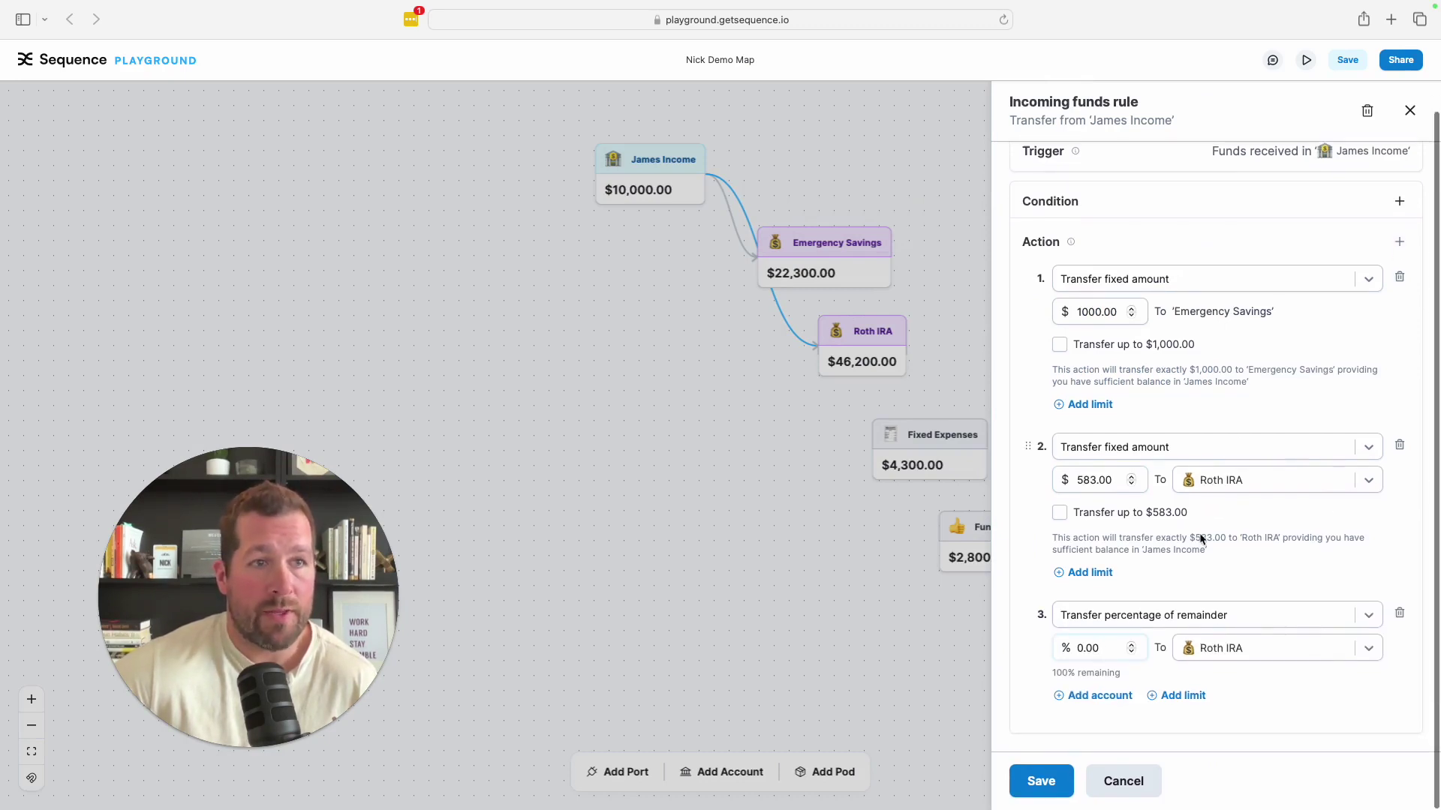
- Make the third action a fixed $4,300 transfer to Fixed Expenses
{"action": "left_click", "coordinate": [1182, 614]}
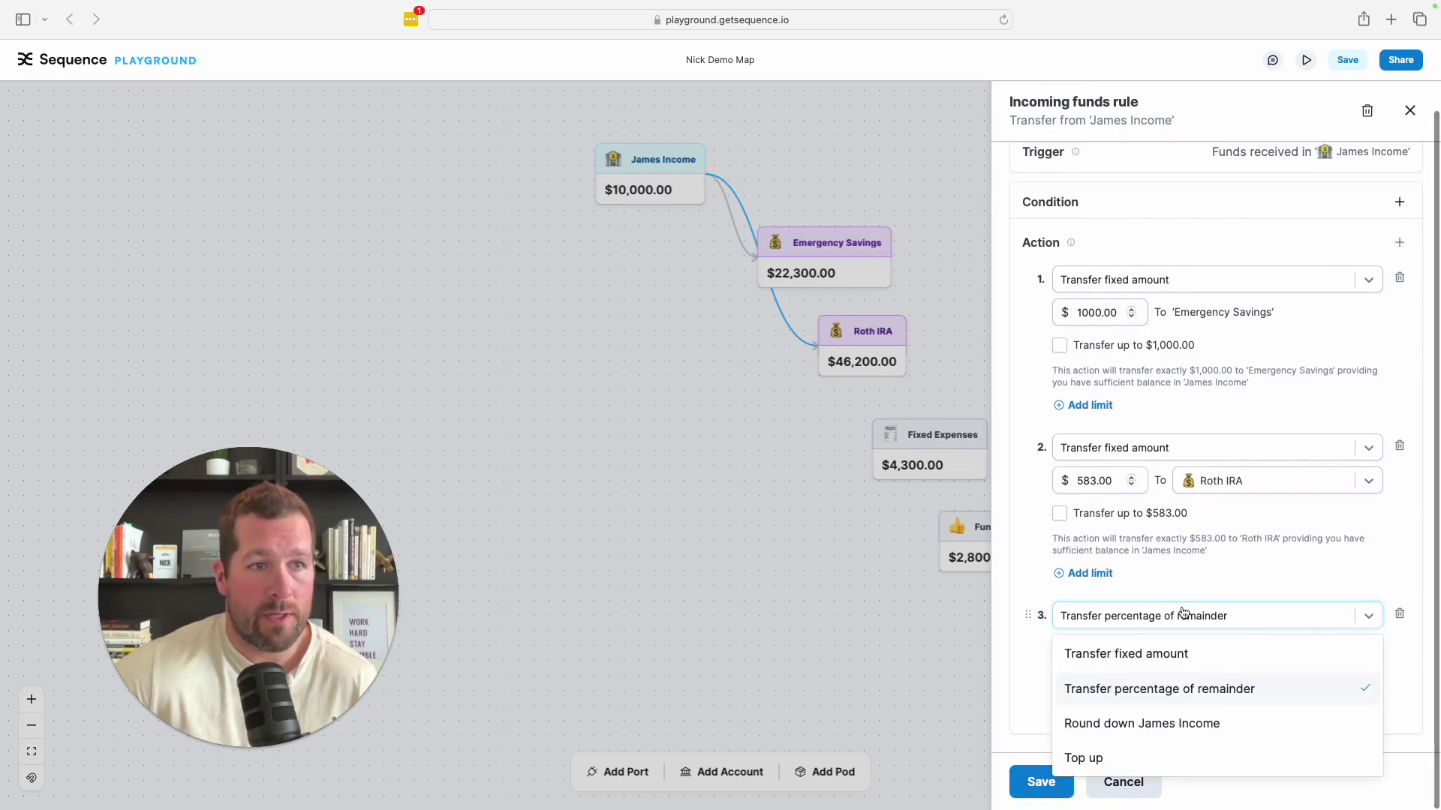
{"action": "left_click", "coordinate": [1146, 655]}
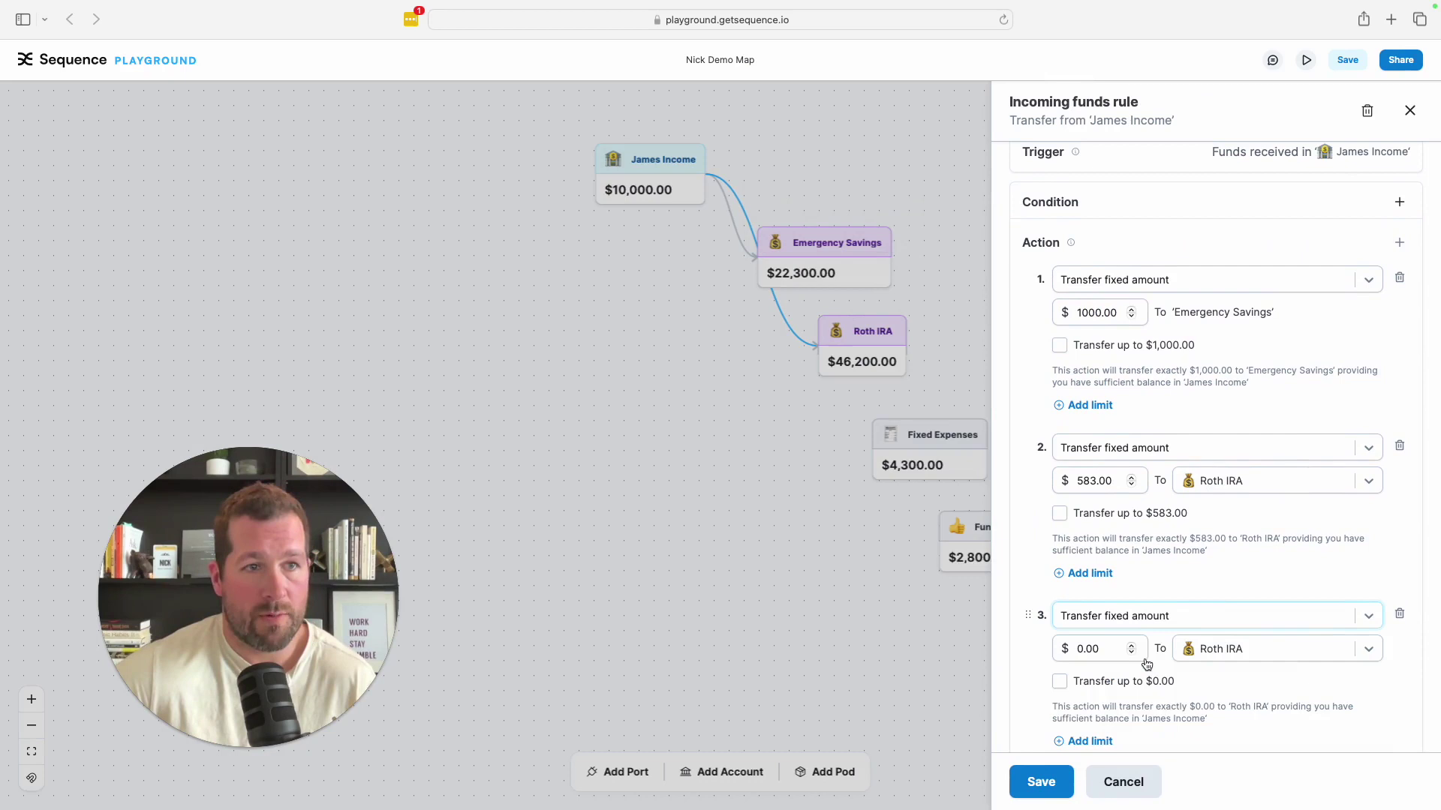
{"action": "left_click", "coordinate": [1105, 652]}
{"action": "key", "text": "BackSpace"}
{"action": "key", "text": "BackSpace"}
{"action": "key", "text": "BackSpace"}
{"action": "key", "text": "BackSpace"}
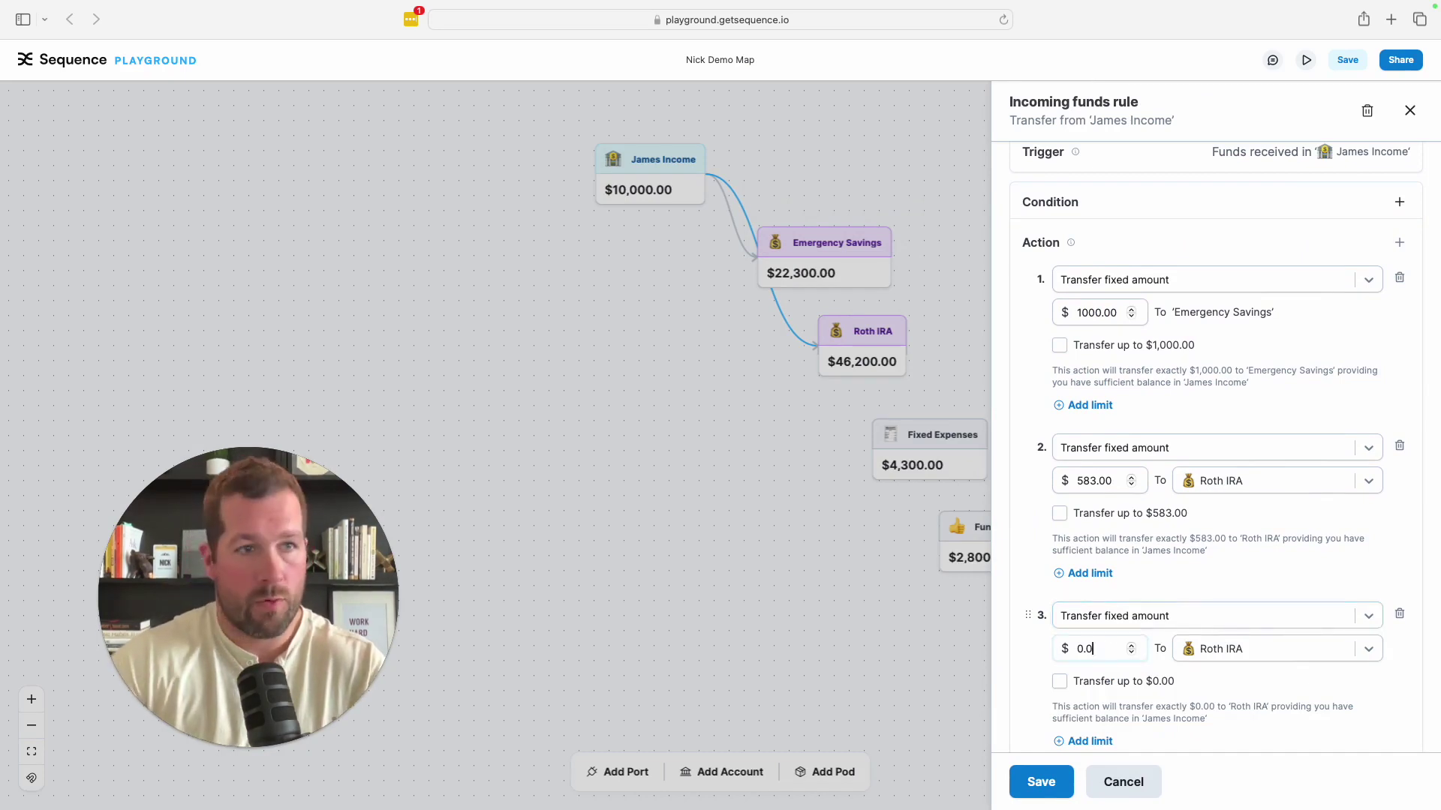
{"action": "type", "text": "4300"}
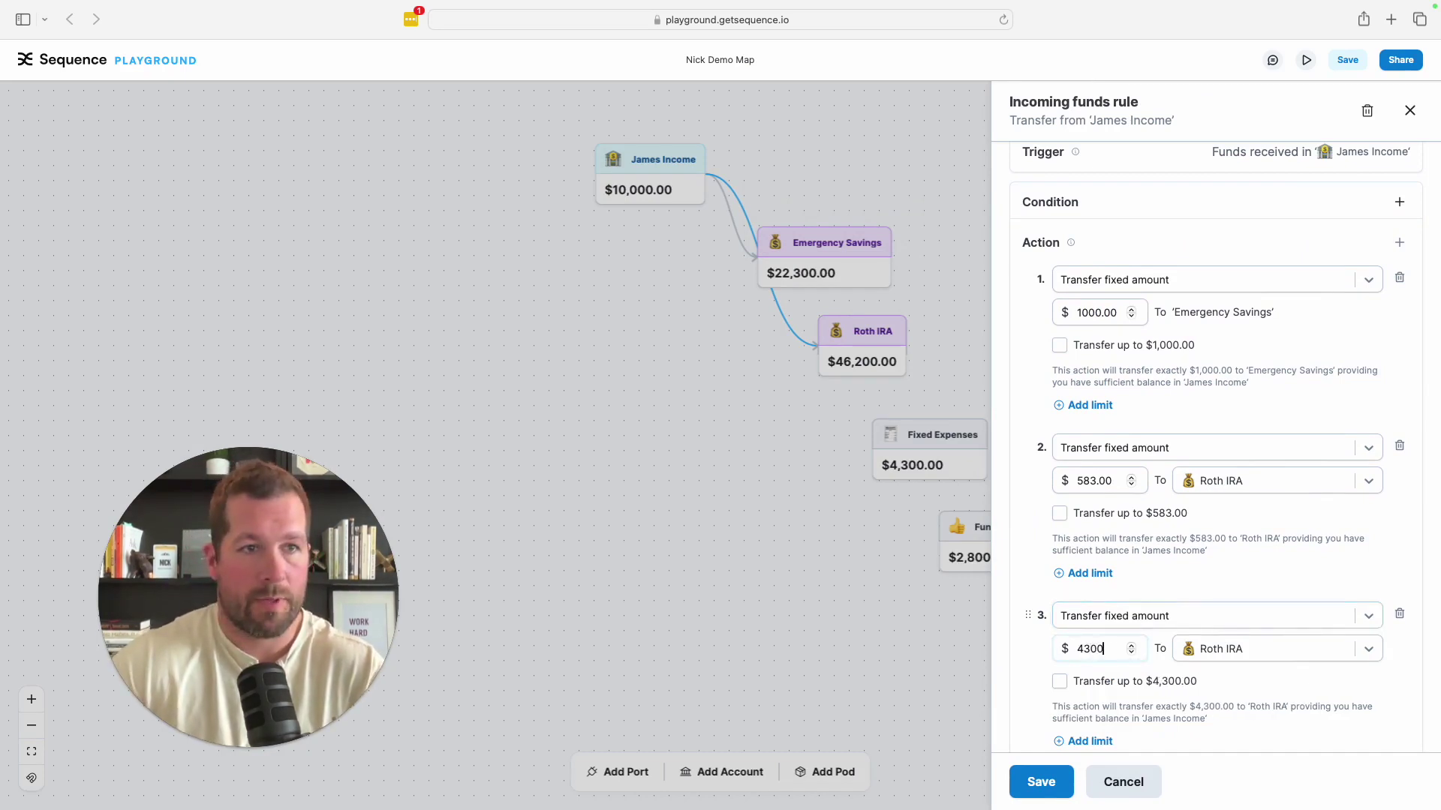
{"action": "left_click", "coordinate": [1233, 657]}
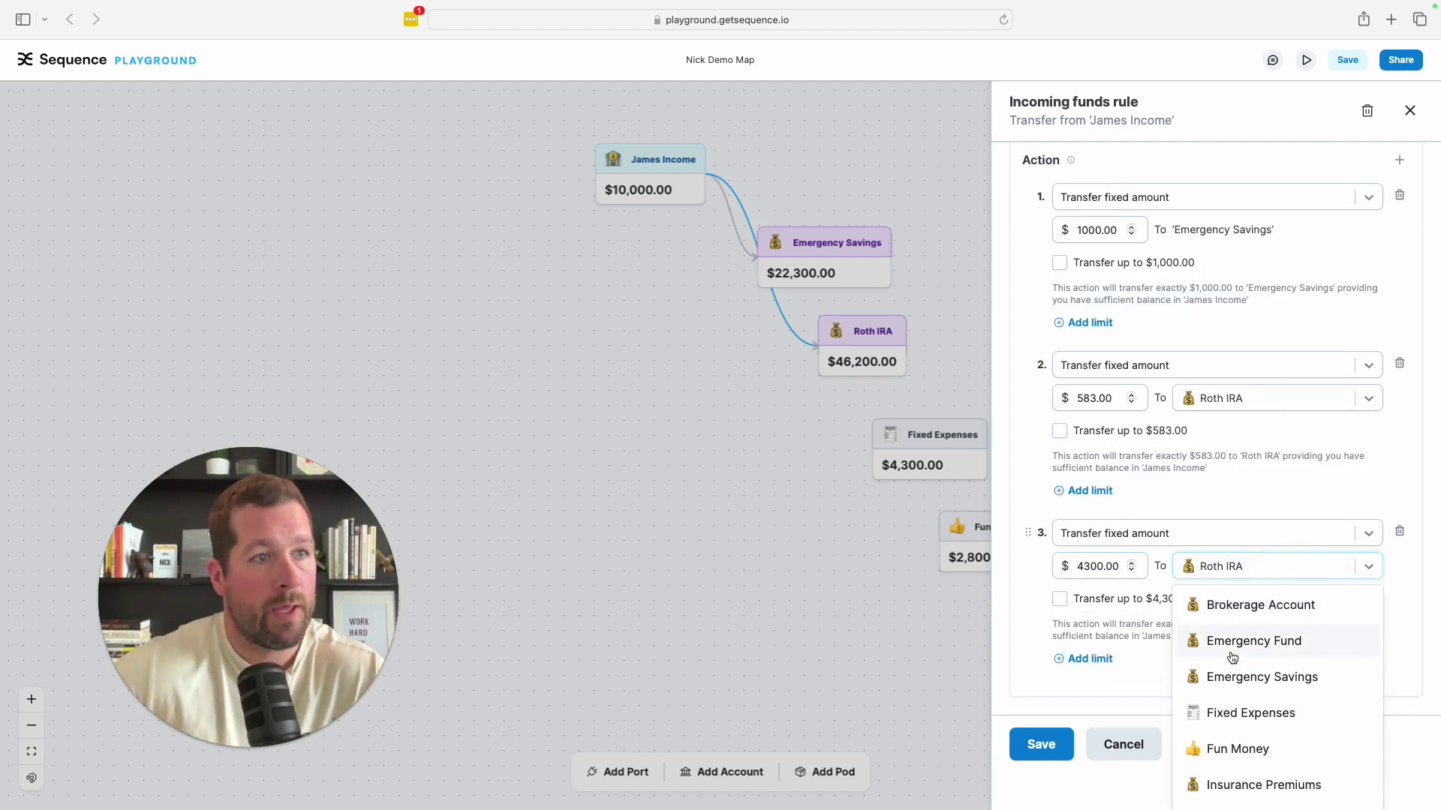
{"action": "scroll", "coordinate": [1231, 657], "scroll_direction": "down", "scroll_amount": 2}
{"action": "left_click", "coordinate": [1234, 643]}
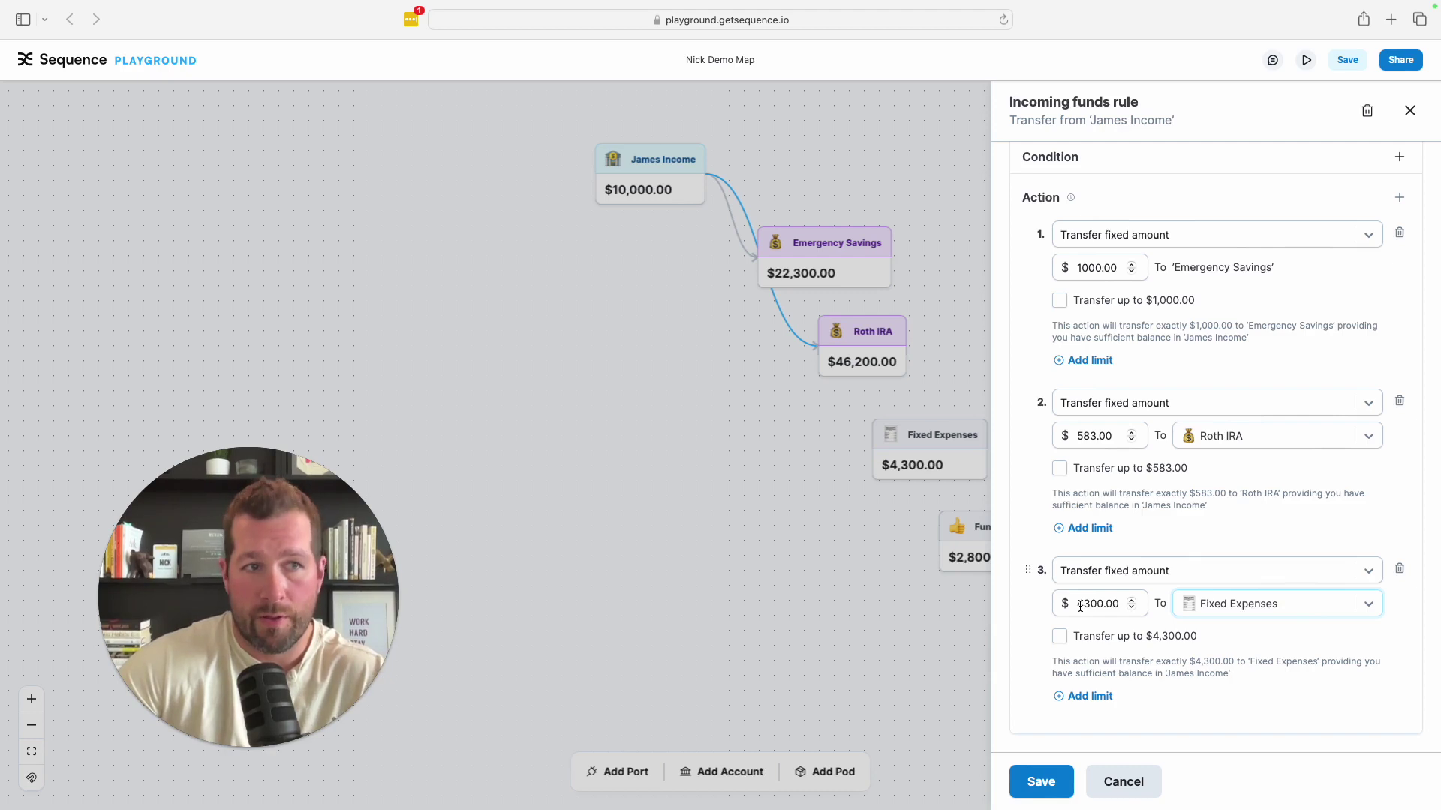
{"action": "left_click", "coordinate": [1193, 576]}
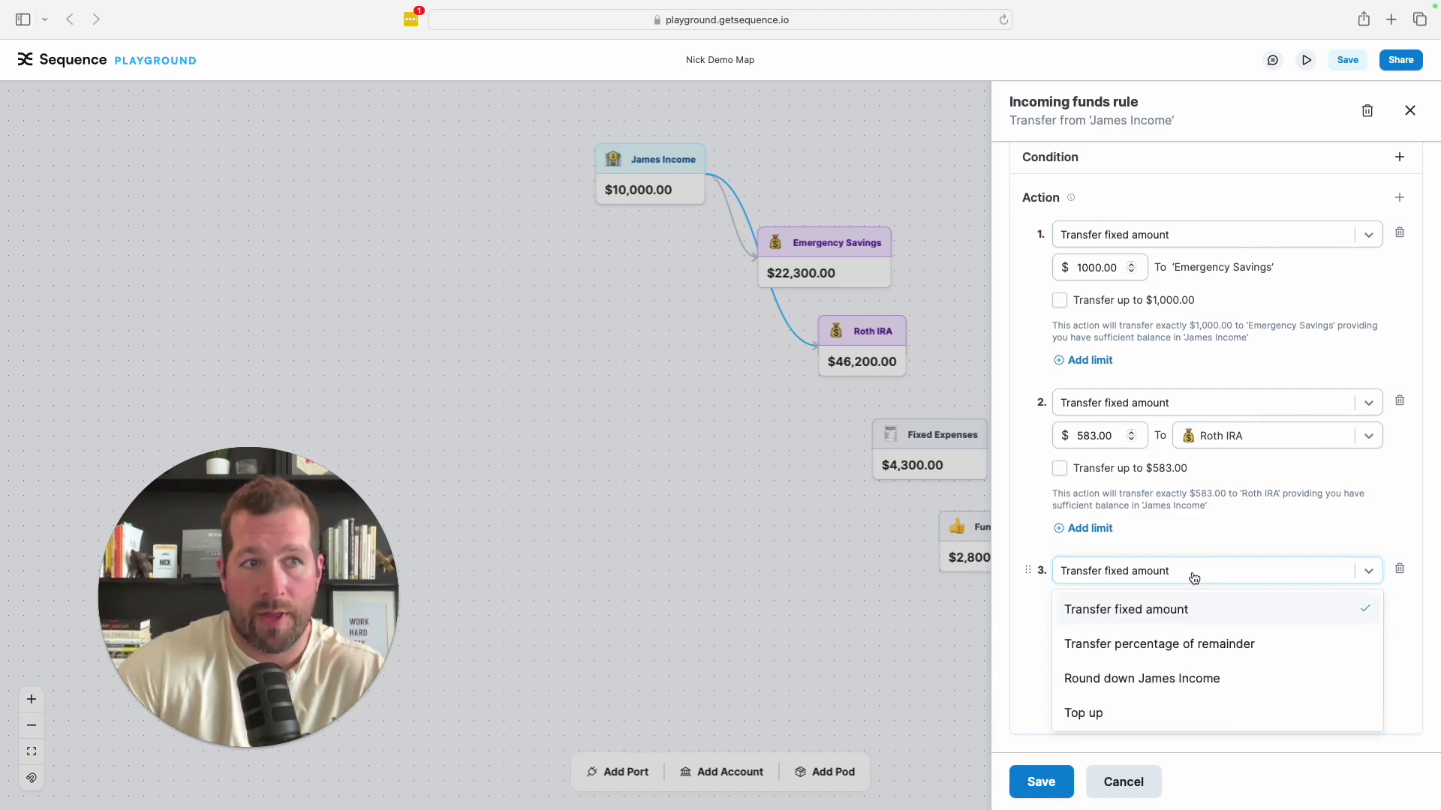
{"action": "left_click", "coordinate": [1110, 717]}
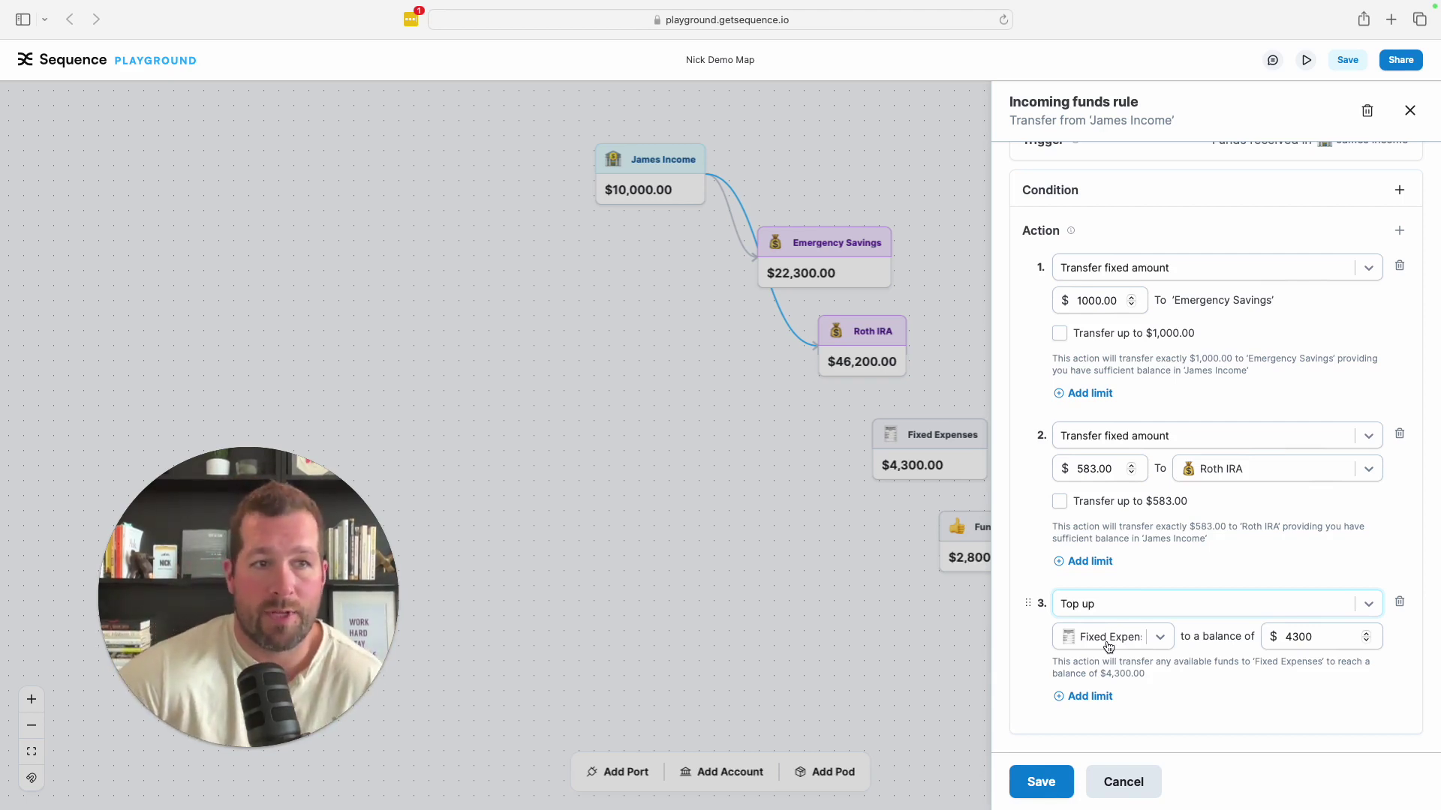
{"action": "left_click", "coordinate": [1116, 604]}
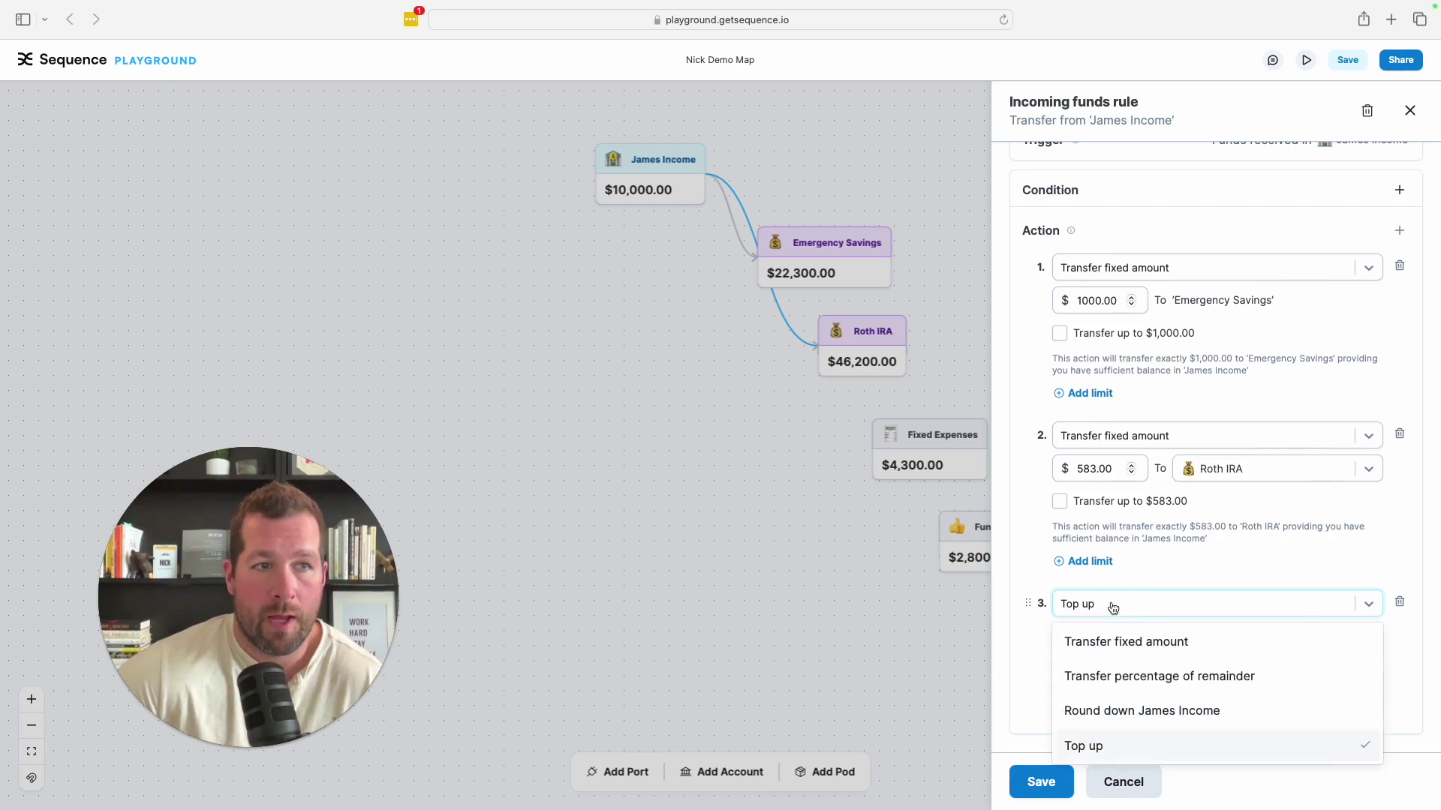
{"action": "left_click", "coordinate": [1119, 642]}
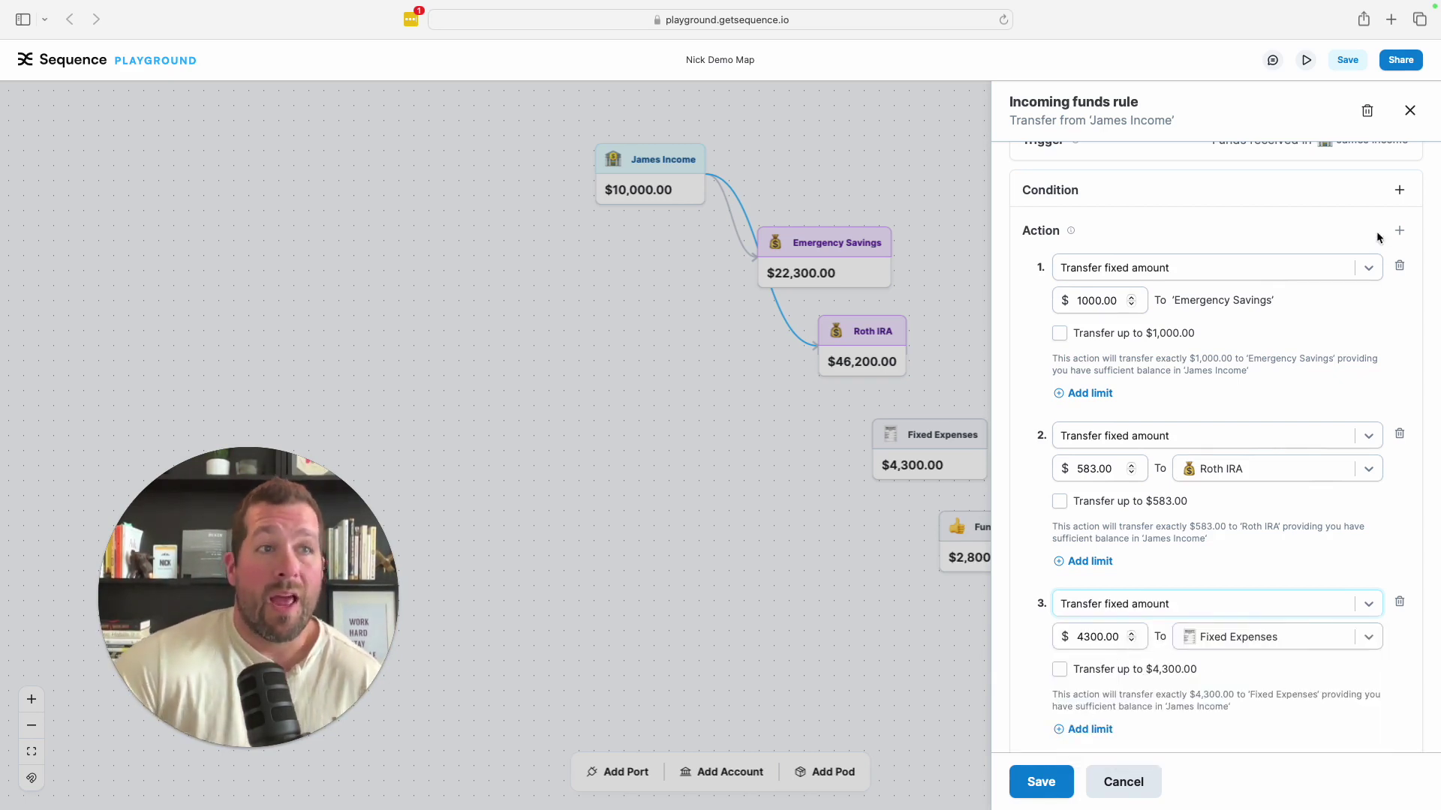
- Send 50% of the remainder to Fun Money in the fourth action
{"action": "scroll", "coordinate": [1398, 235], "scroll_direction": "down", "scroll_amount": 1}
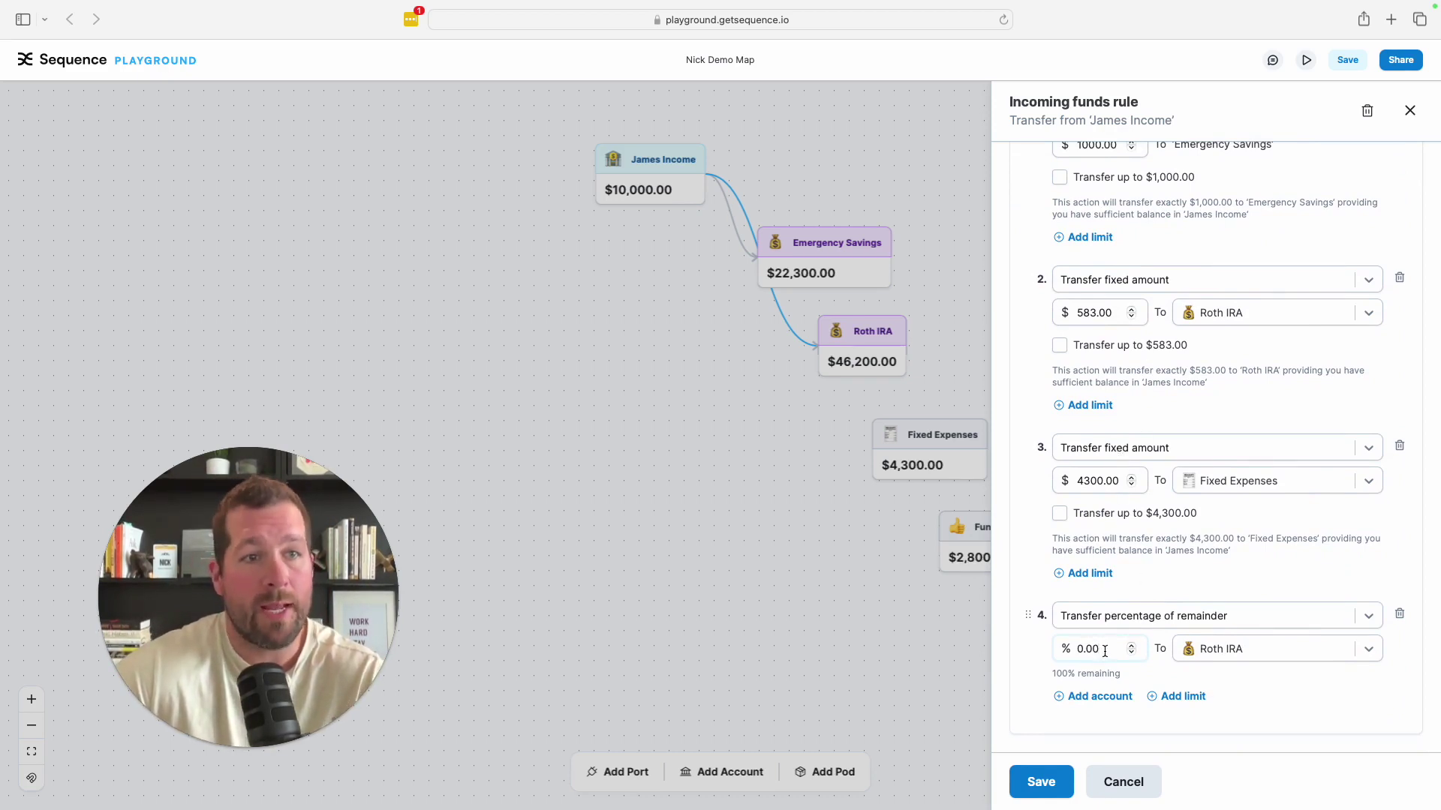
{"action": "left_click_drag", "start_coordinate": [1104, 651], "coordinate": [1065, 649]}
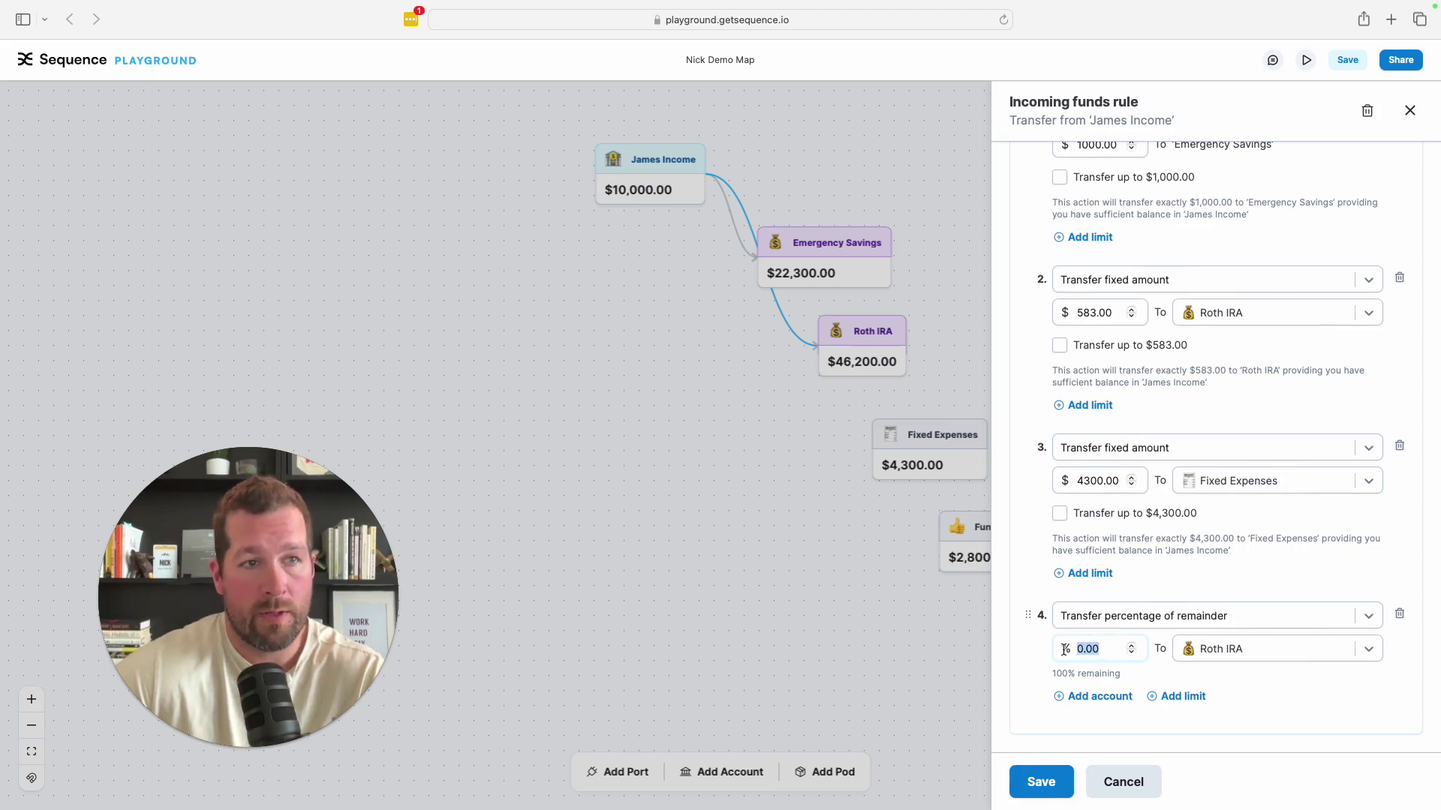
{"action": "left_click", "coordinate": [1227, 659]}
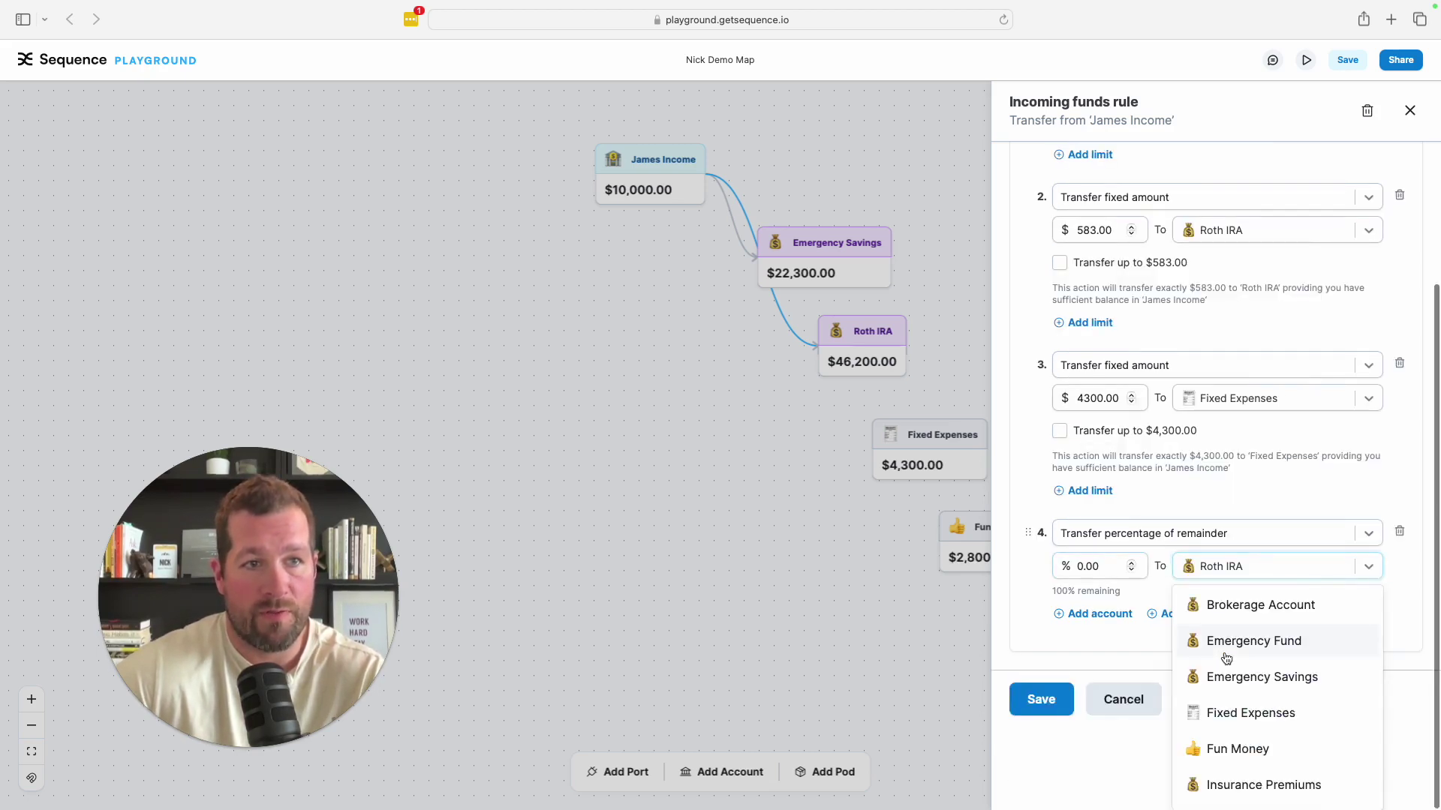
{"action": "left_click", "coordinate": [1244, 747]}
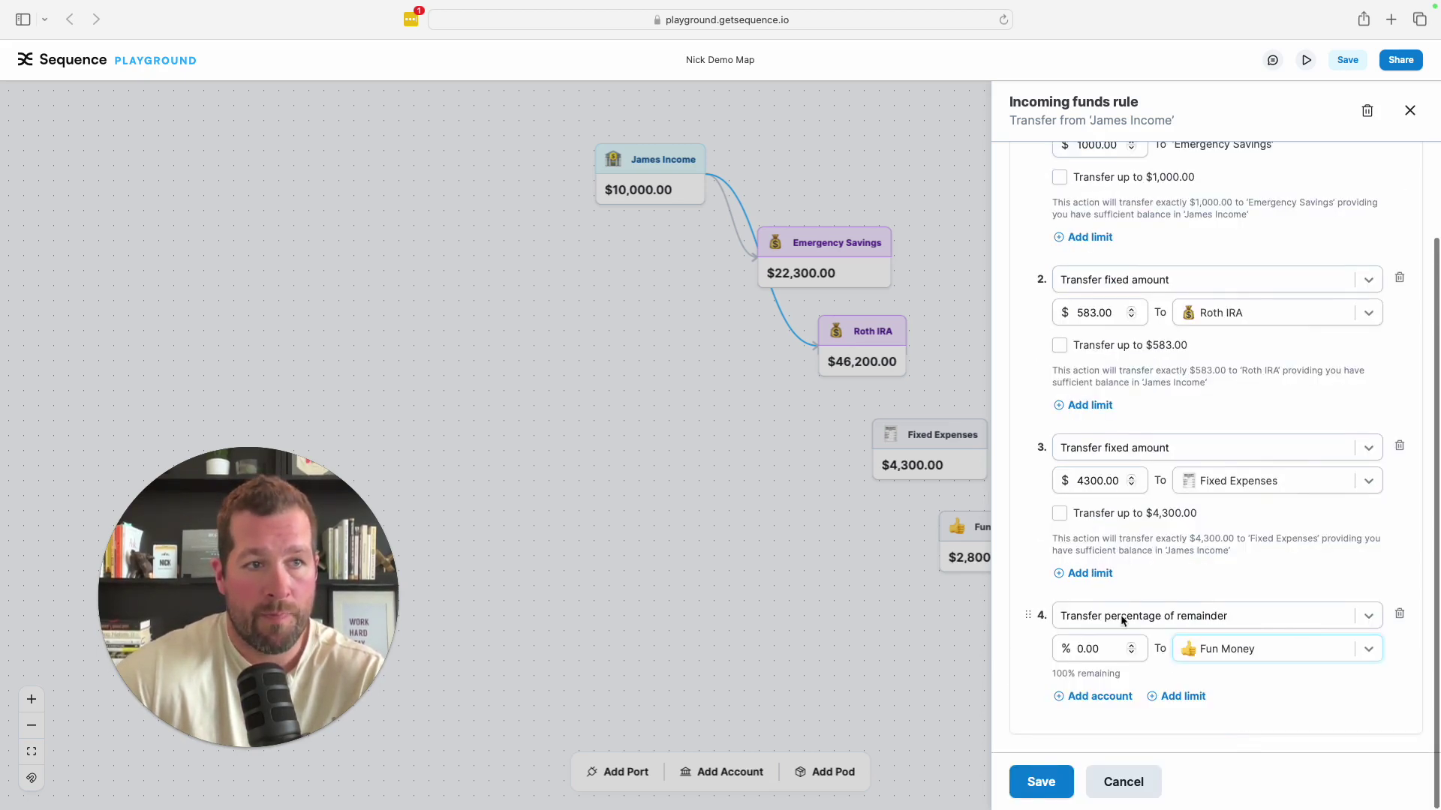
{"action": "left_click", "coordinate": [1101, 653]}
{"action": "key", "text": "BackSpace"}
{"action": "key", "text": "BackSpace"}
{"action": "key", "text": "BackSpace"}
{"action": "key", "text": "BackSpace"}
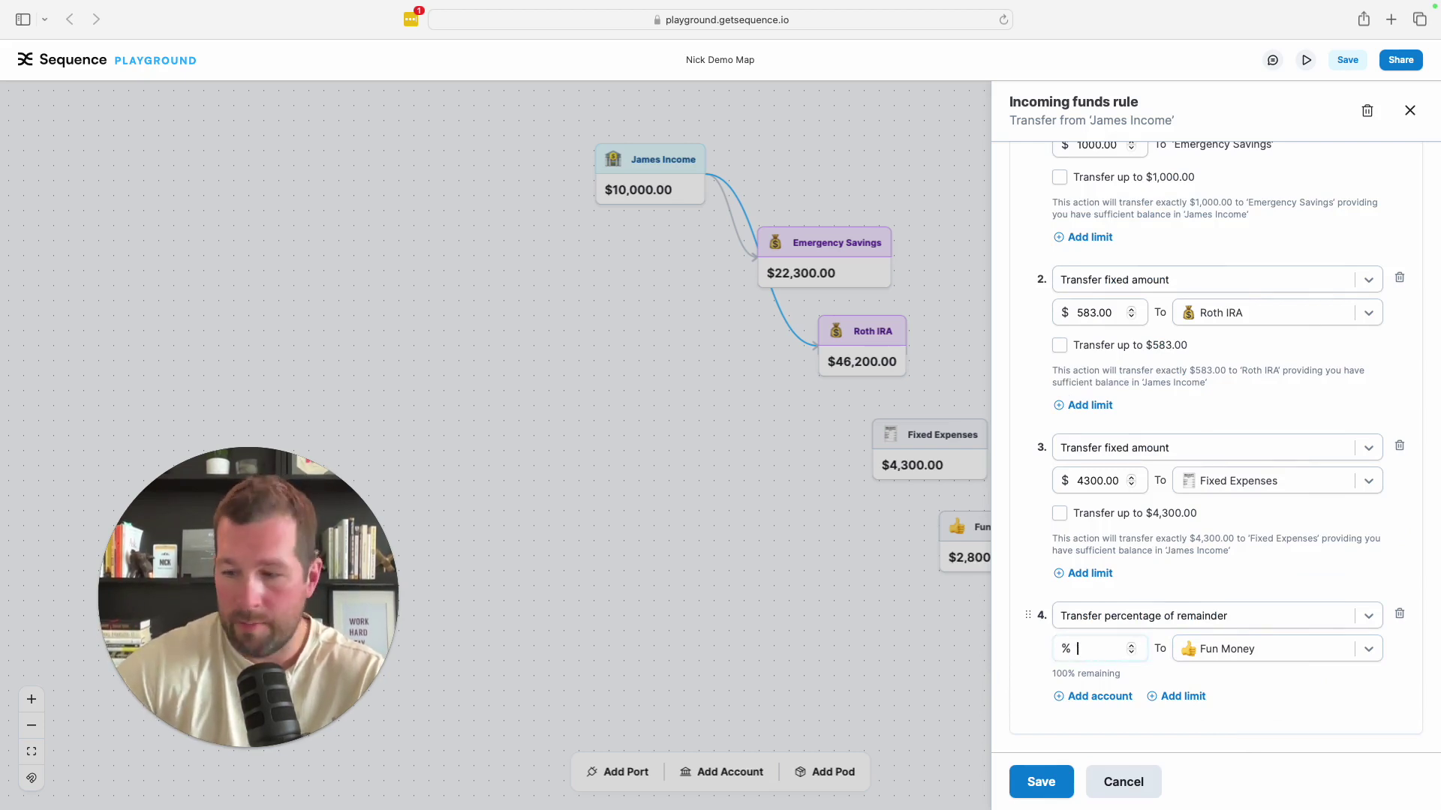
{"action": "type", "text": "50"}
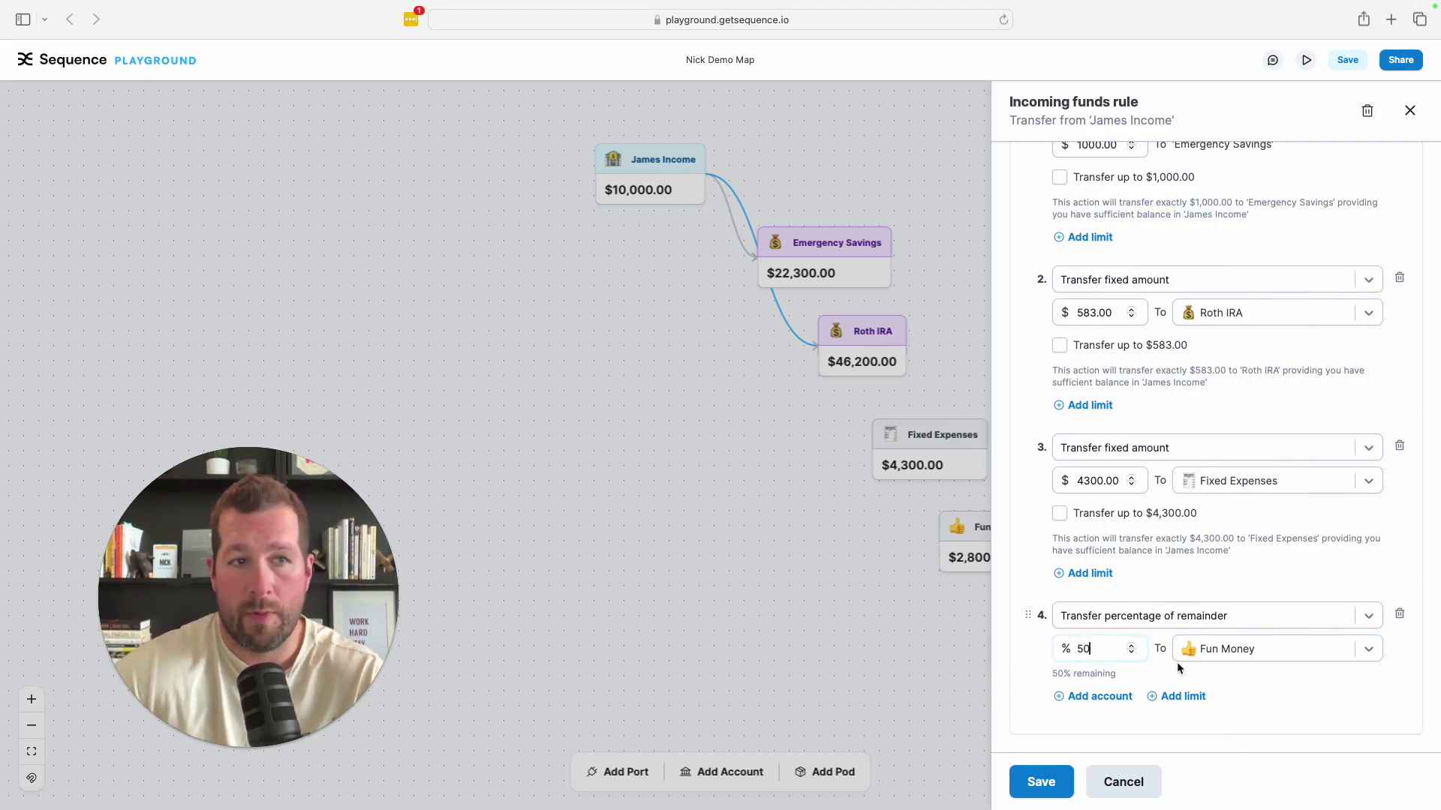
- Add a second destination sending the other 50% of the remainder to Brokerage Account
{"action": "left_click", "coordinate": [1106, 696]}
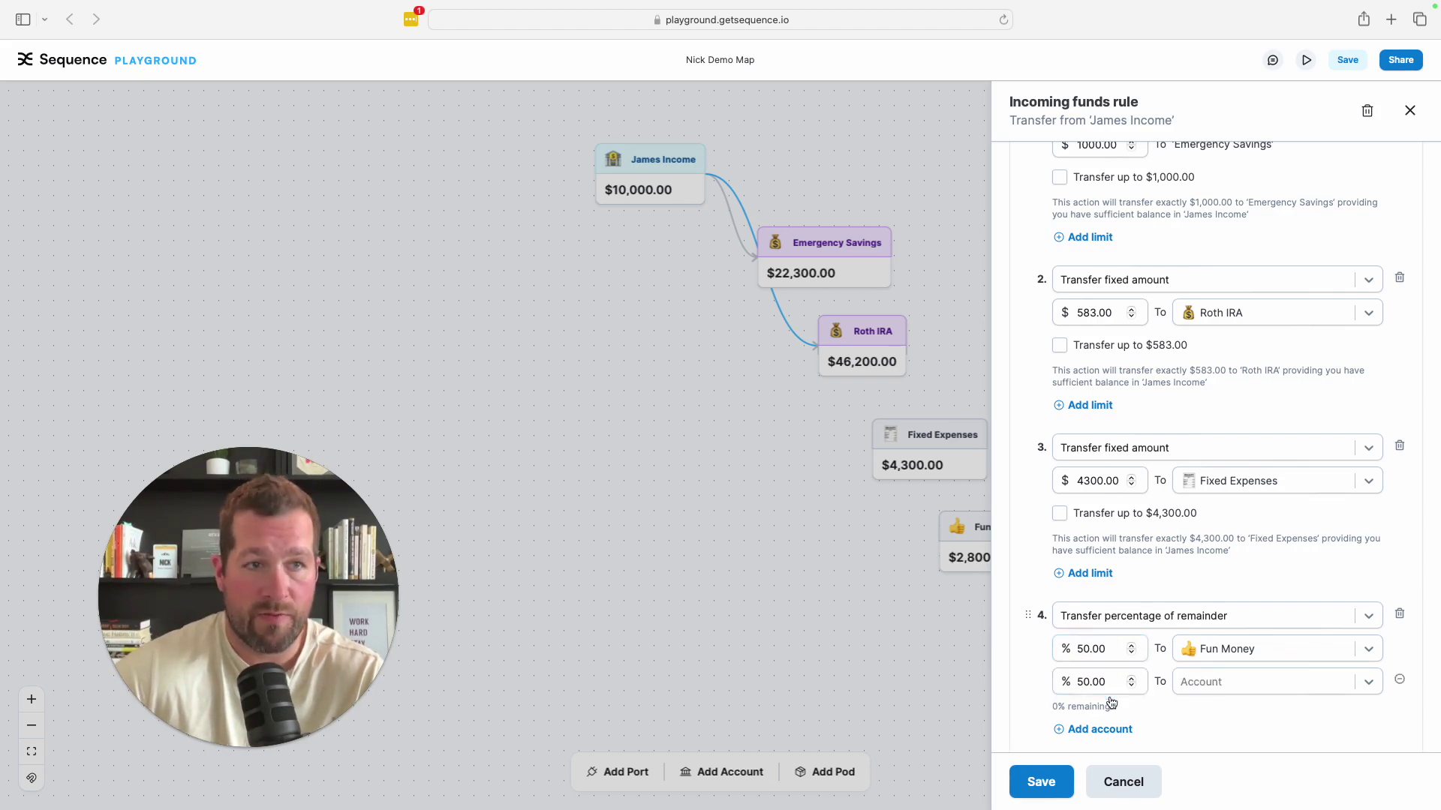
{"action": "left_click", "coordinate": [1203, 686]}
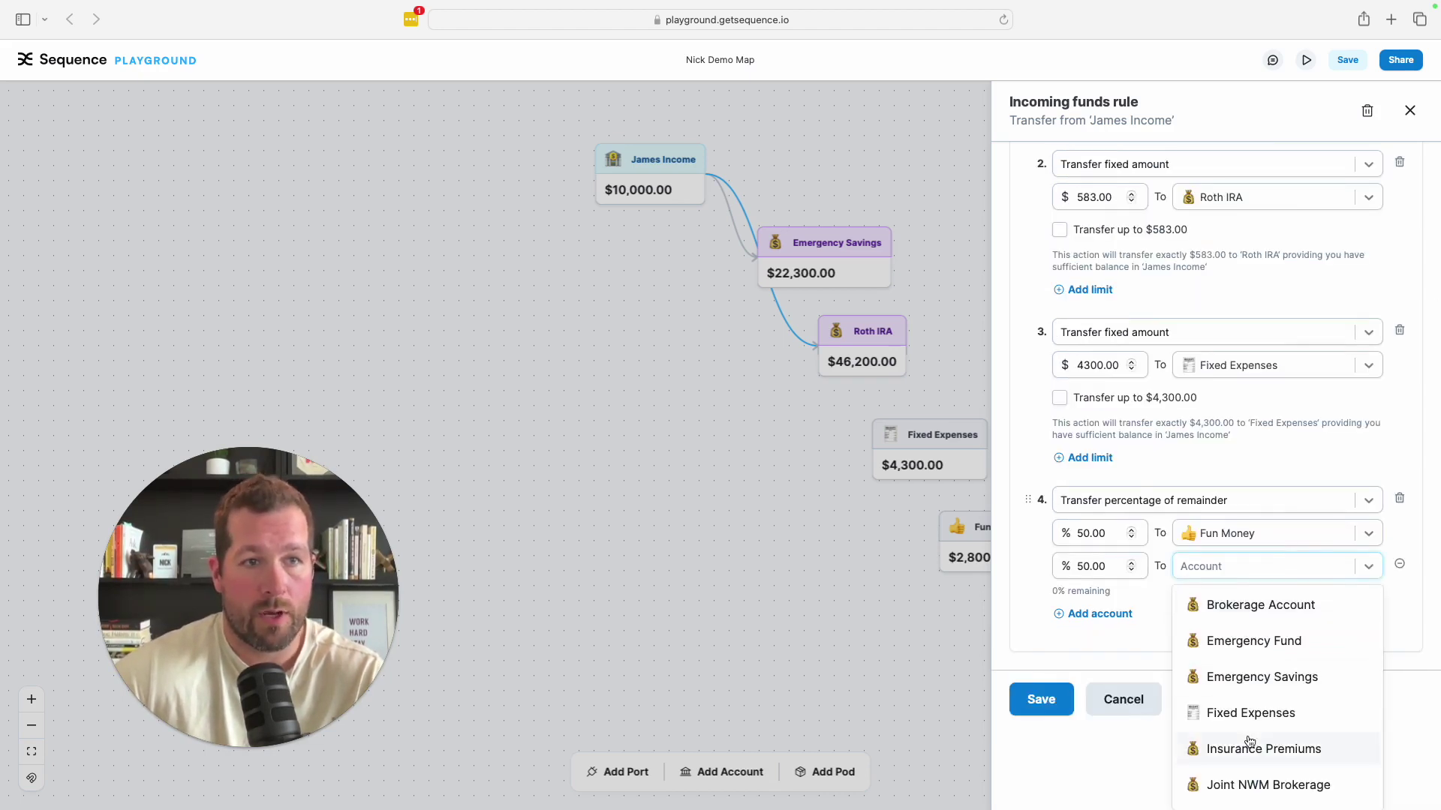
{"action": "scroll", "coordinate": [1249, 742], "scroll_direction": "down", "scroll_amount": 5}
{"action": "scroll", "coordinate": [1248, 736], "scroll_direction": "up", "scroll_amount": 5}
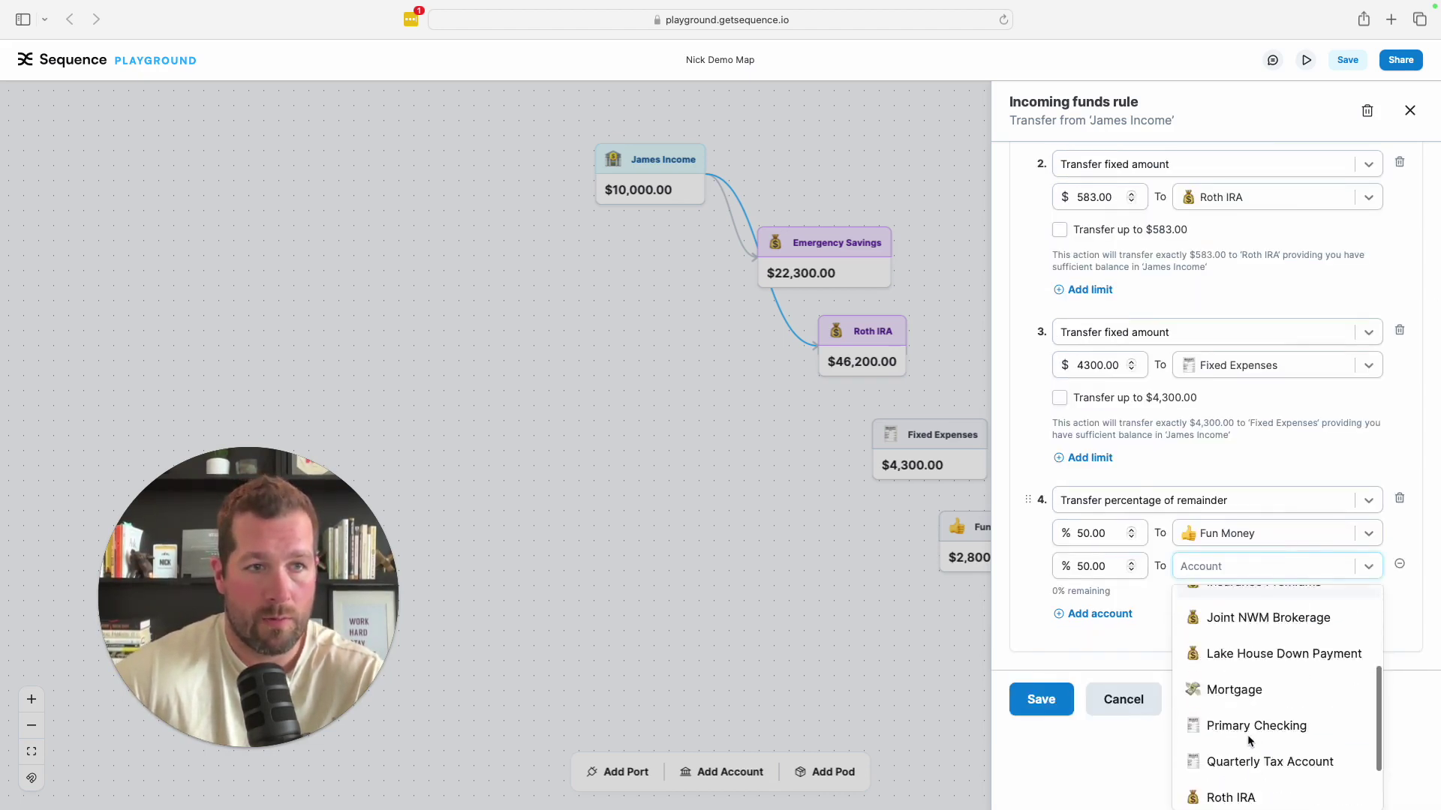
{"action": "left_click", "coordinate": [1238, 603]}
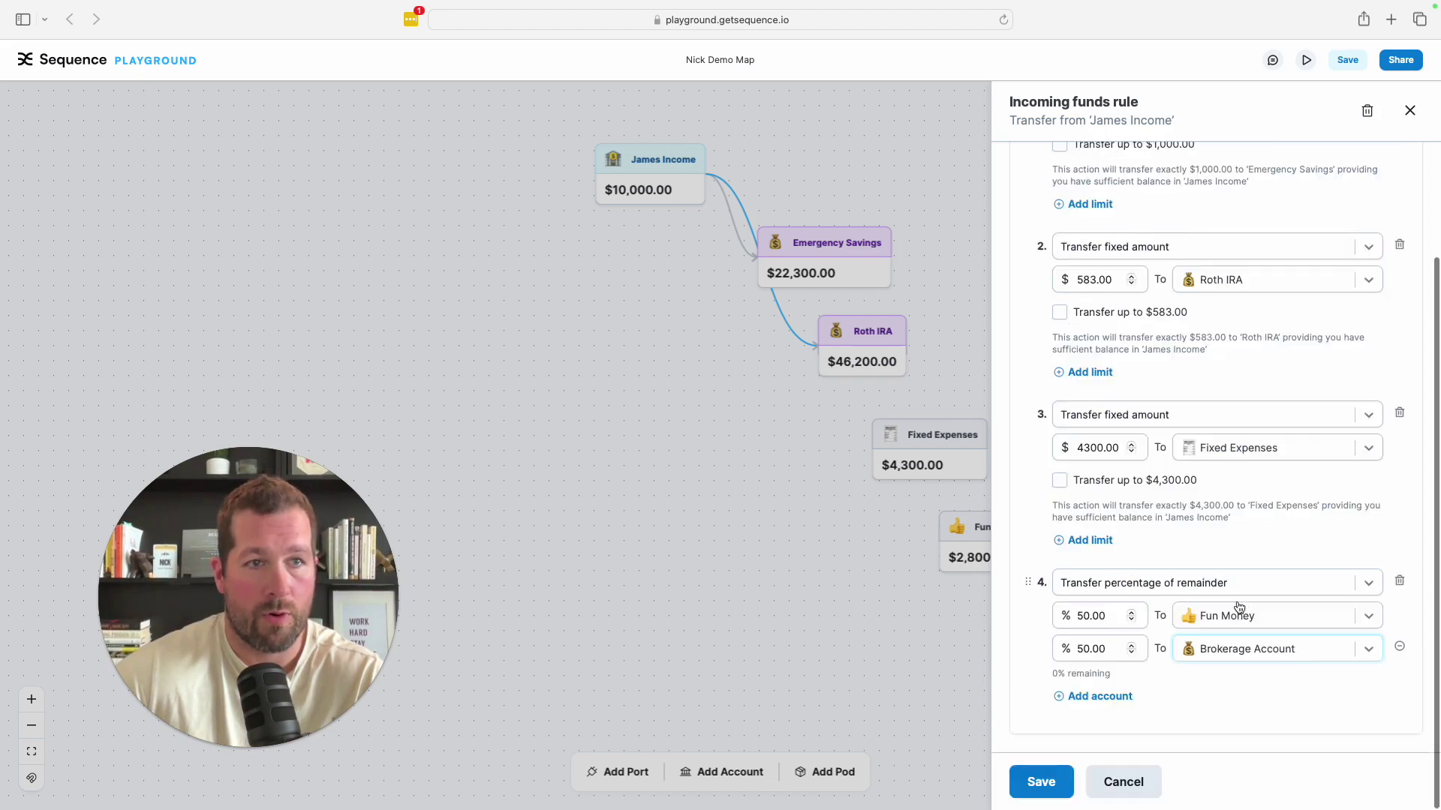
- Save the rule and check each of James Income's five transfer links on the map
{"action": "left_click", "coordinate": [1038, 784]}
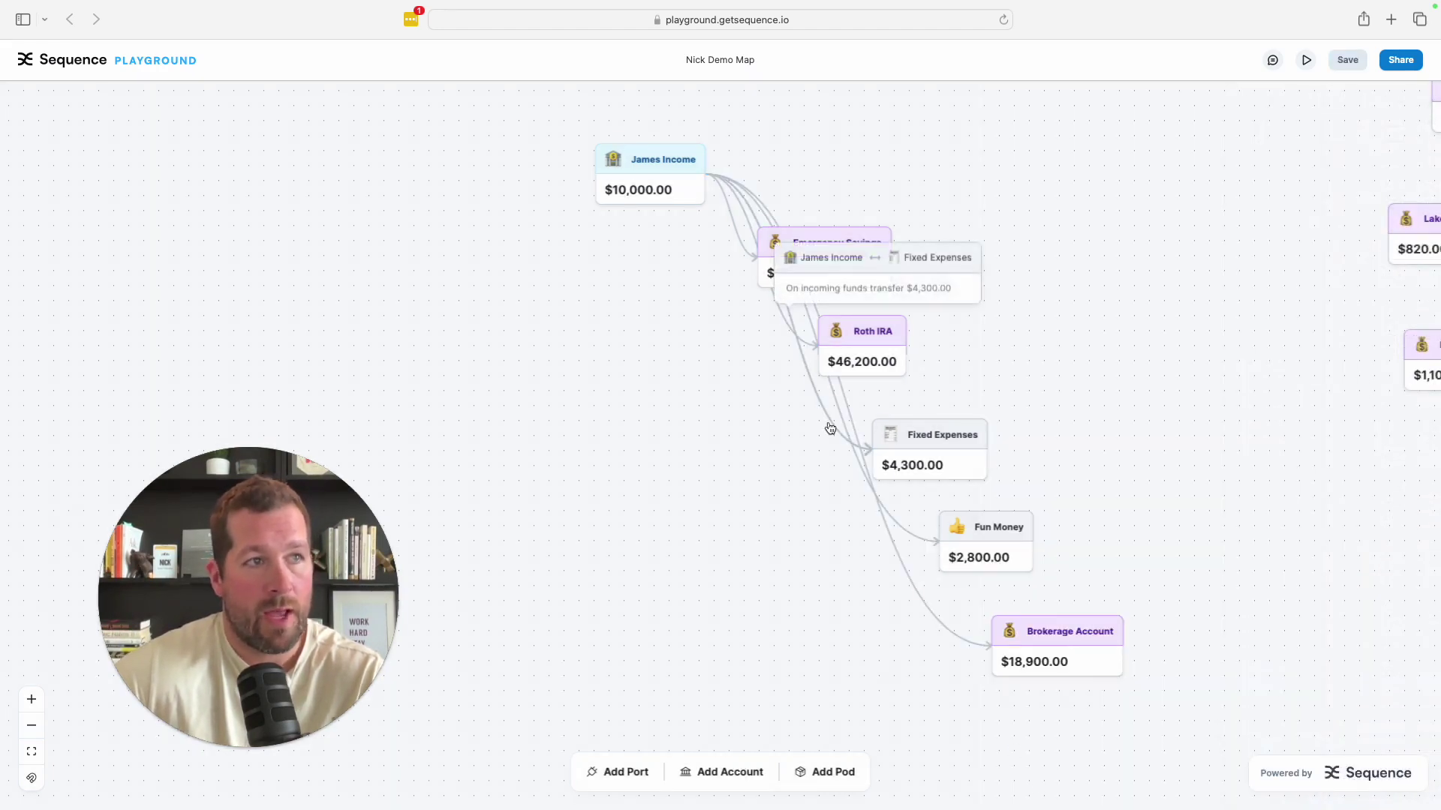
{"action": "mouse_move", "coordinate": [732, 192]}
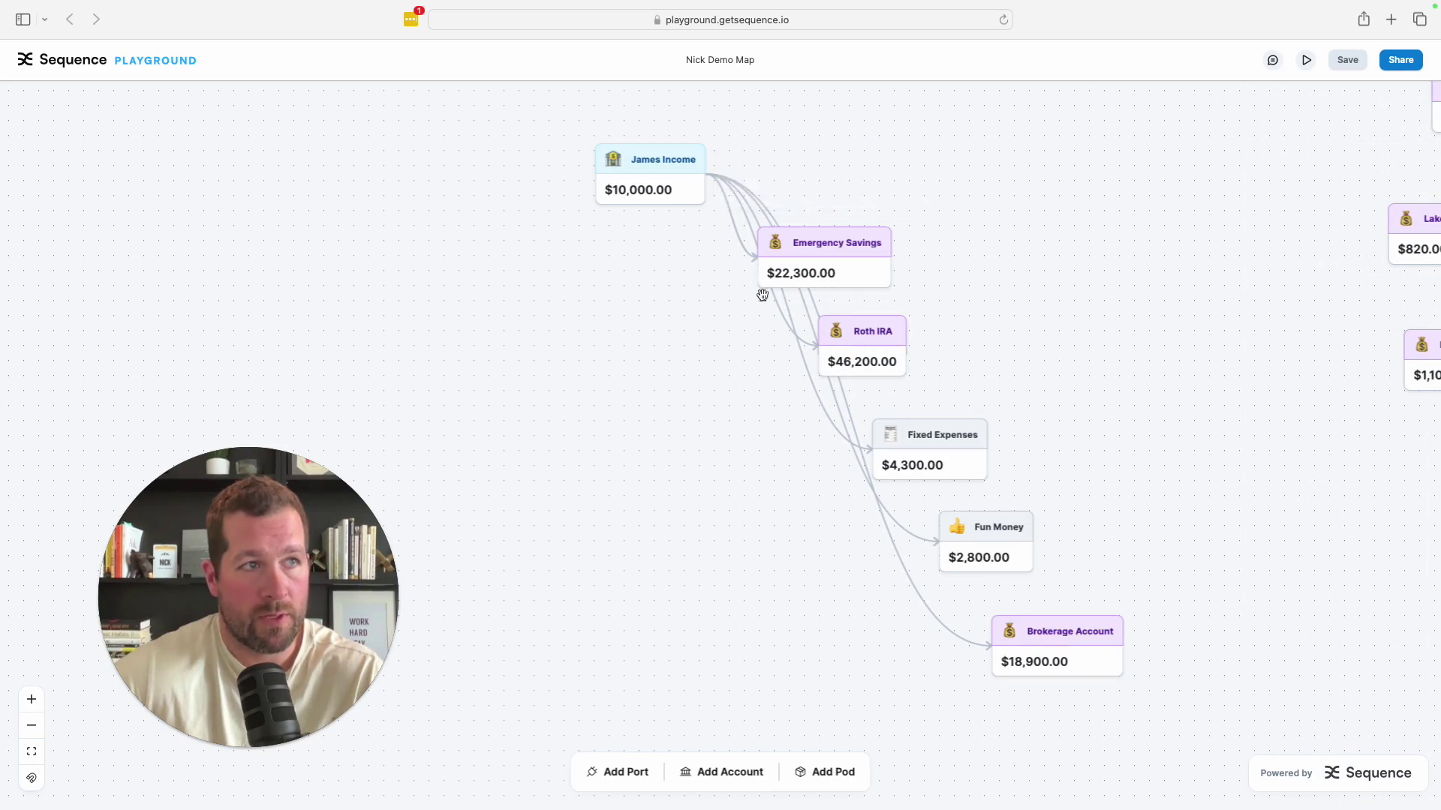
{"action": "mouse_move", "coordinate": [775, 307]}
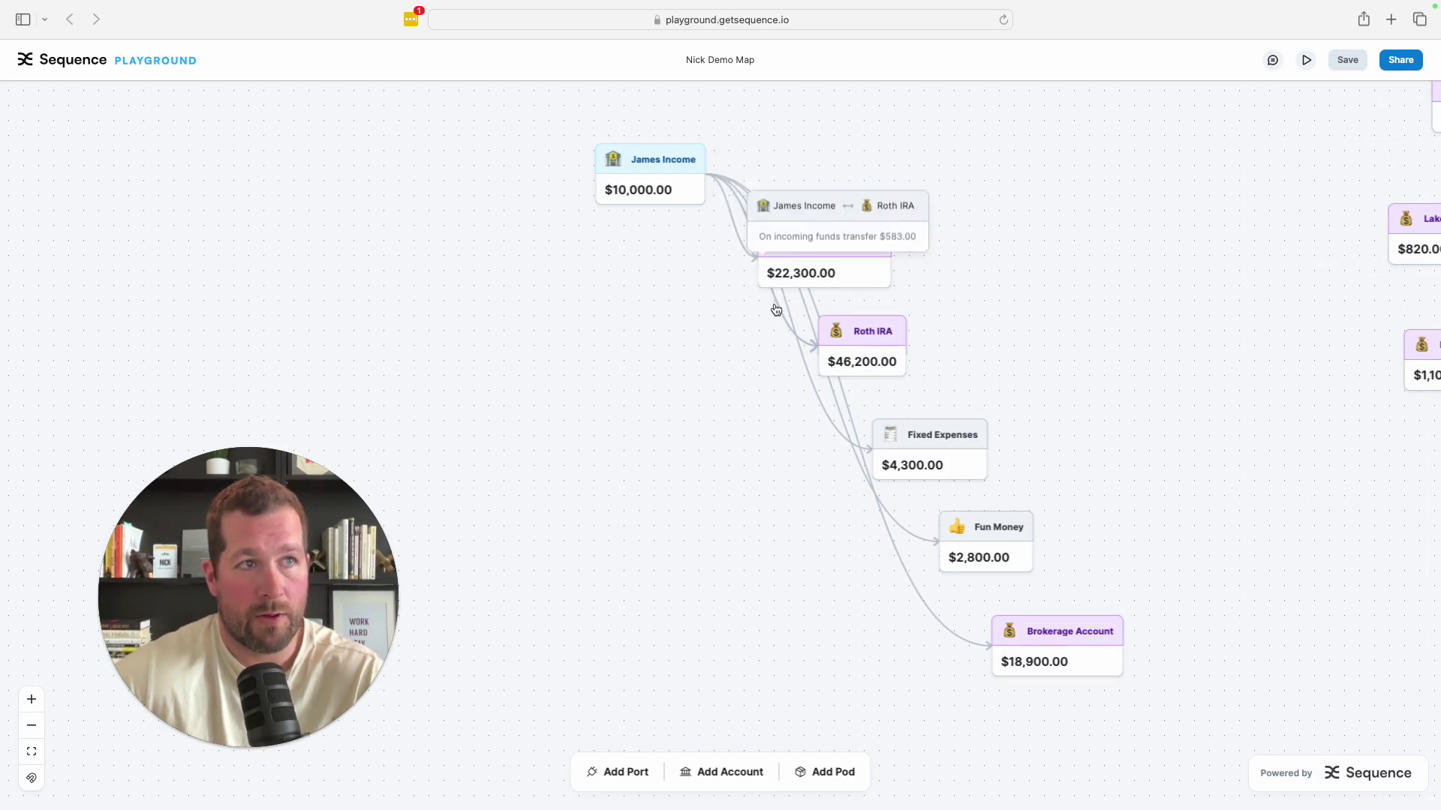
{"action": "mouse_move", "coordinate": [804, 383]}
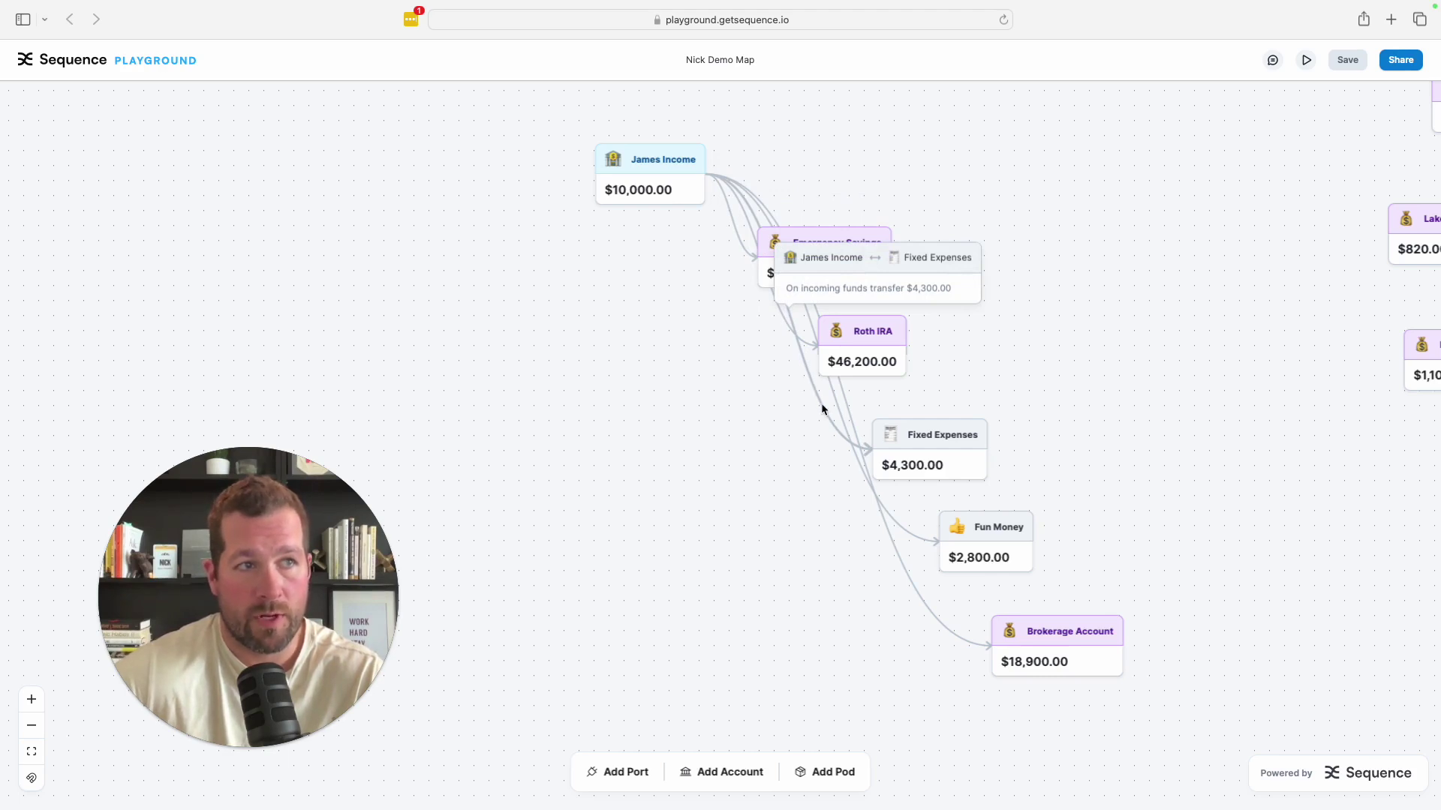
{"action": "mouse_move", "coordinate": [895, 525]}
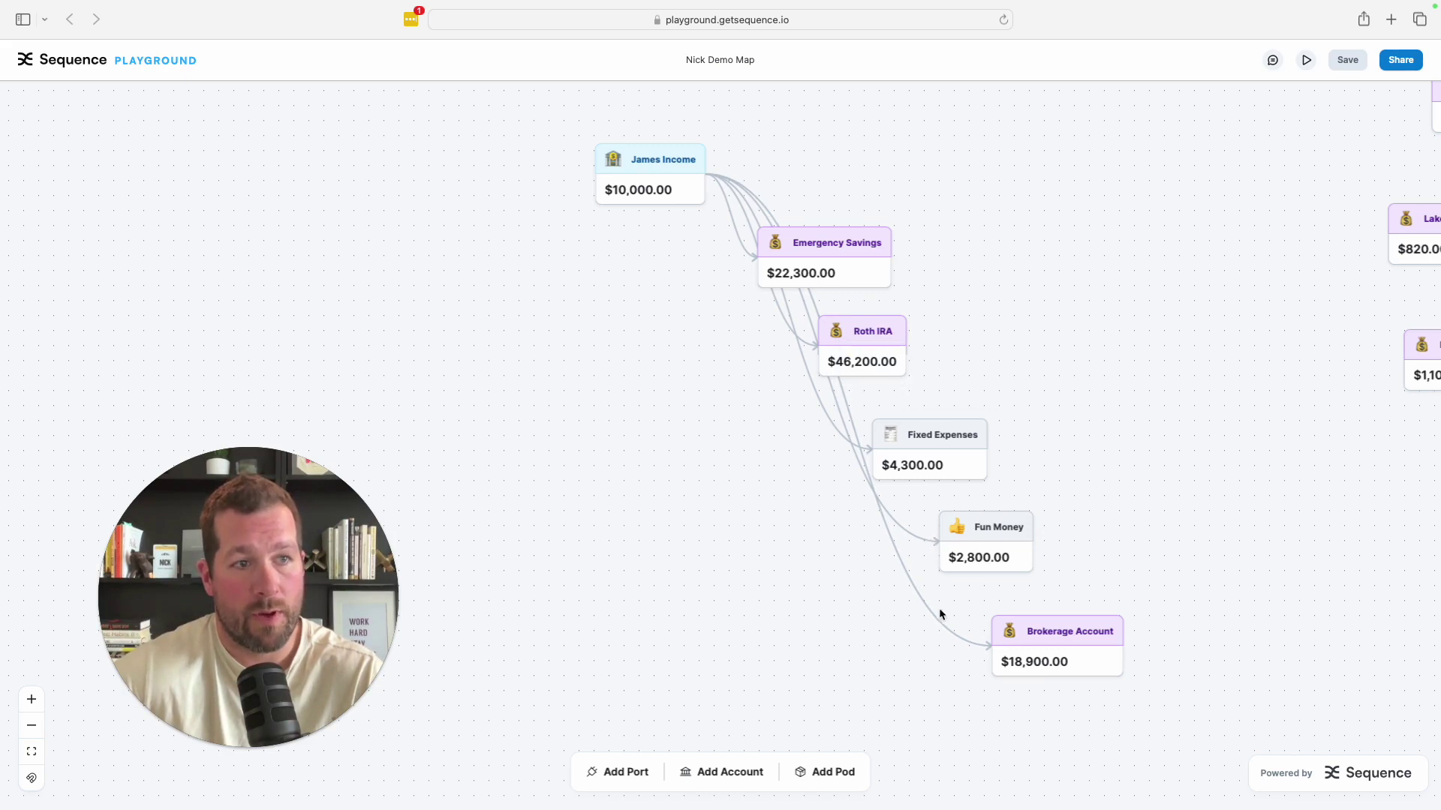
{"action": "mouse_move", "coordinate": [938, 624]}
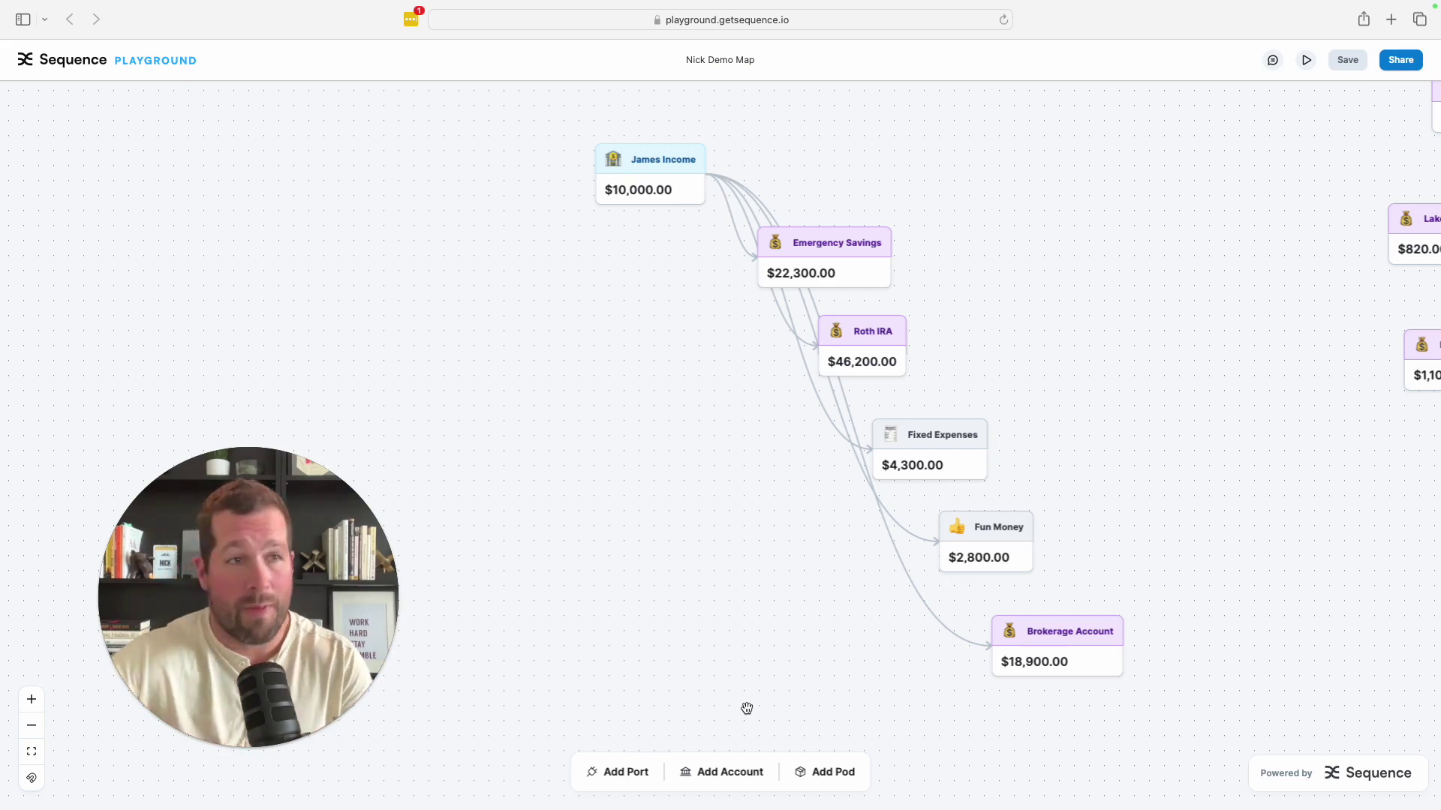
{"action": "left_click", "coordinate": [1070, 635]}
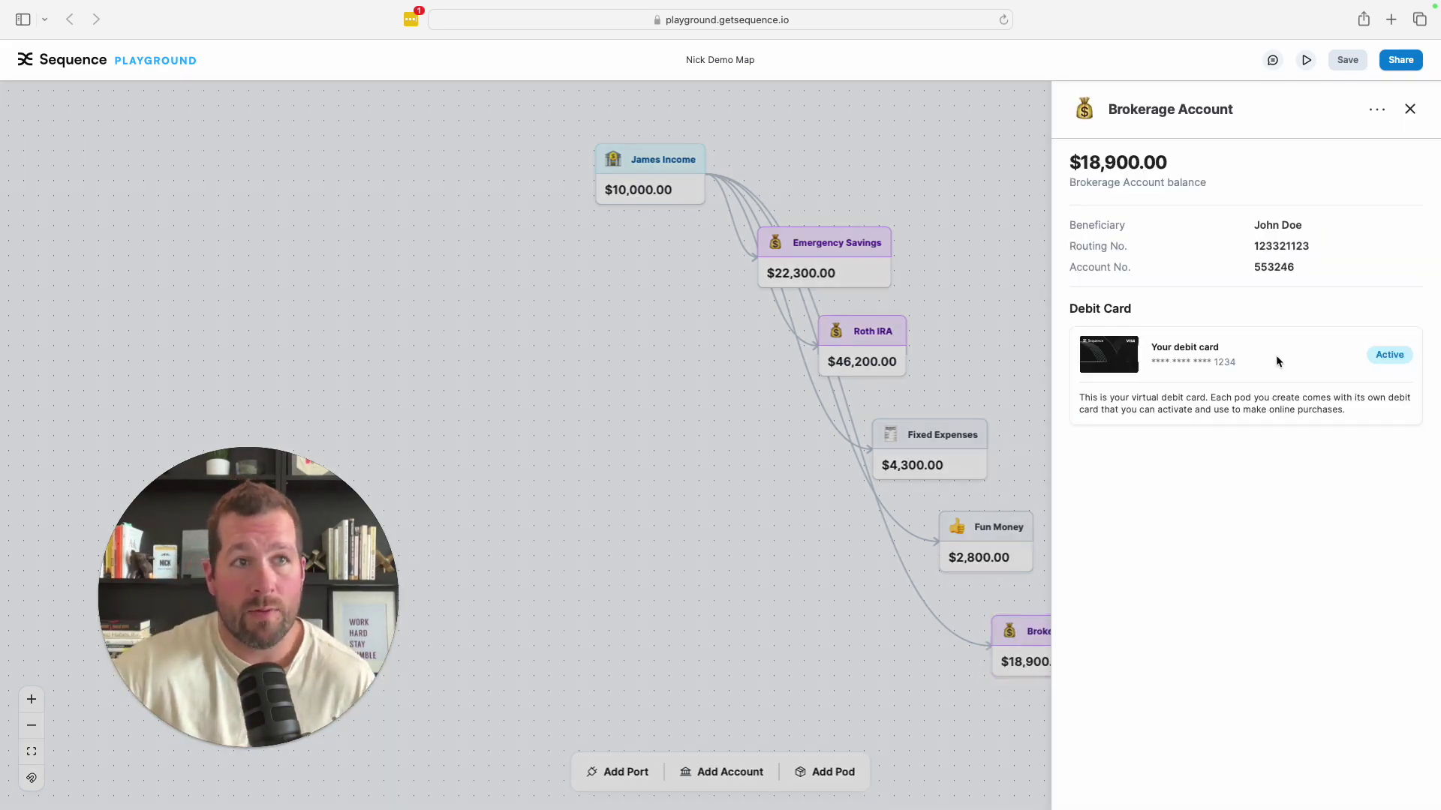